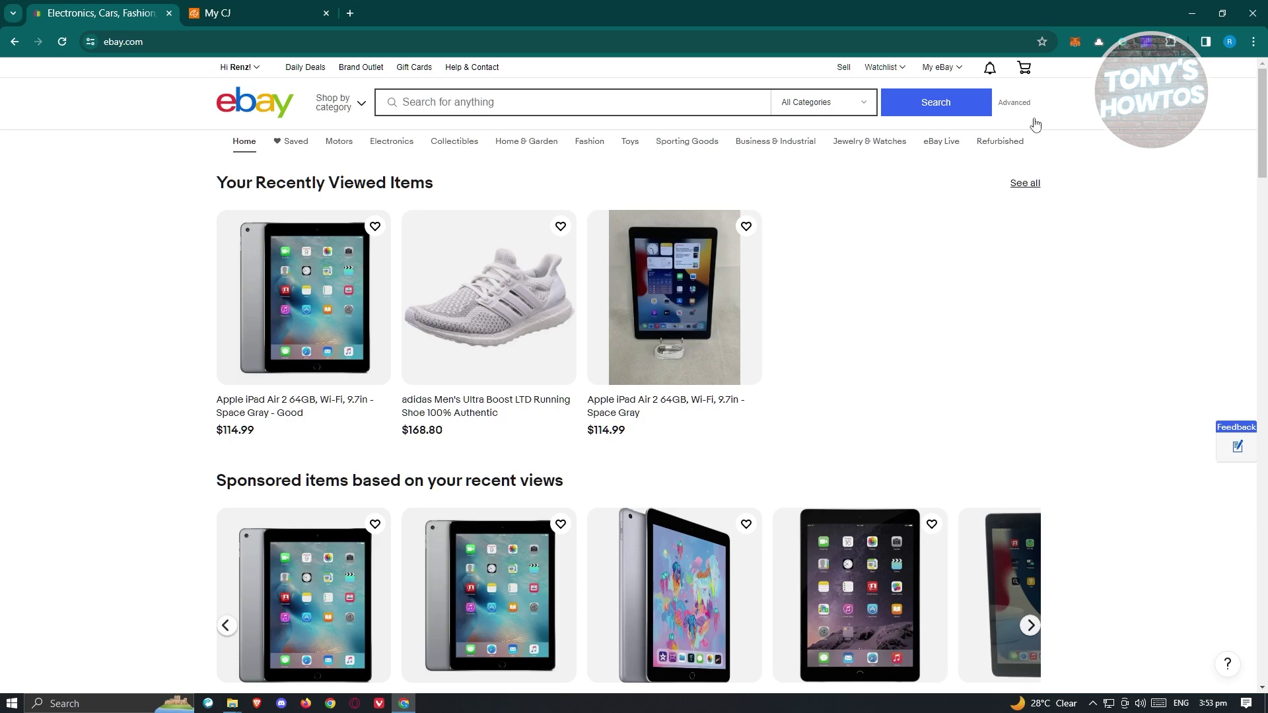
Open the Selling overview from the My eBay menu in eBay's top bar.
mouse_move(955, 68)
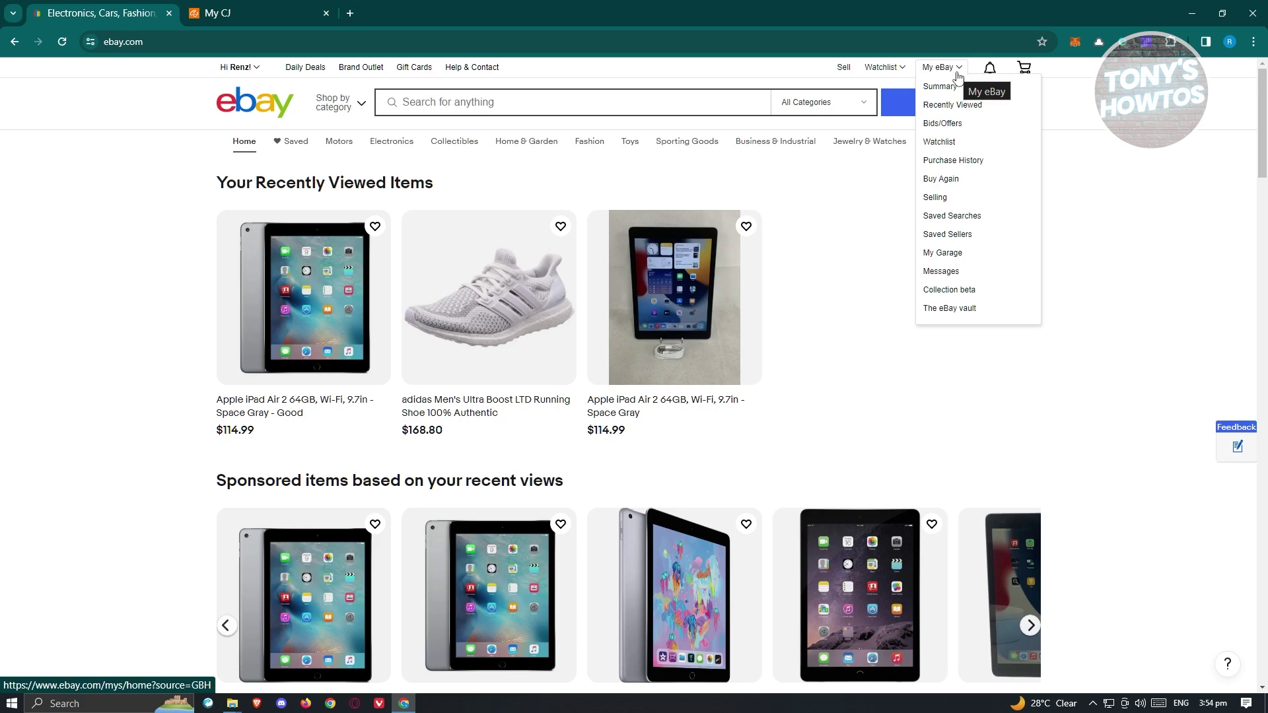
click(937, 199)
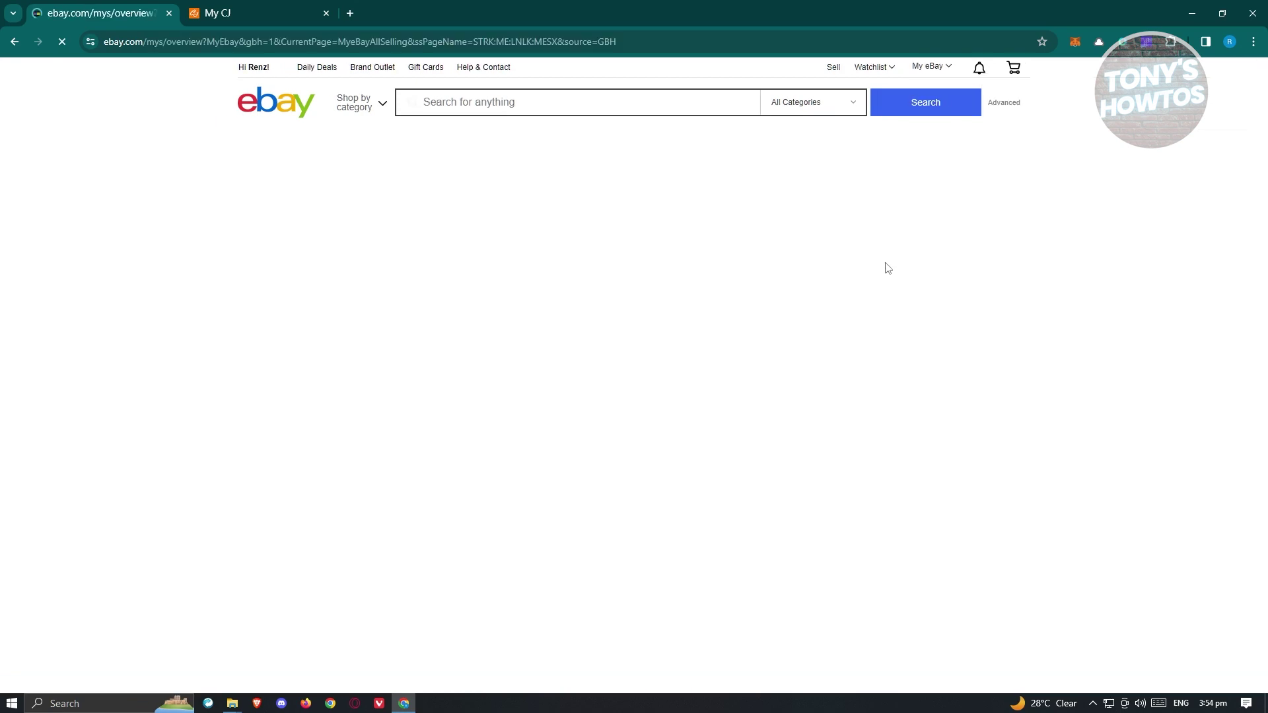
Highlight the Selling promotions heading with 200 free listings, then switch to the CJ tab.
scroll(449, 243, down, 8)
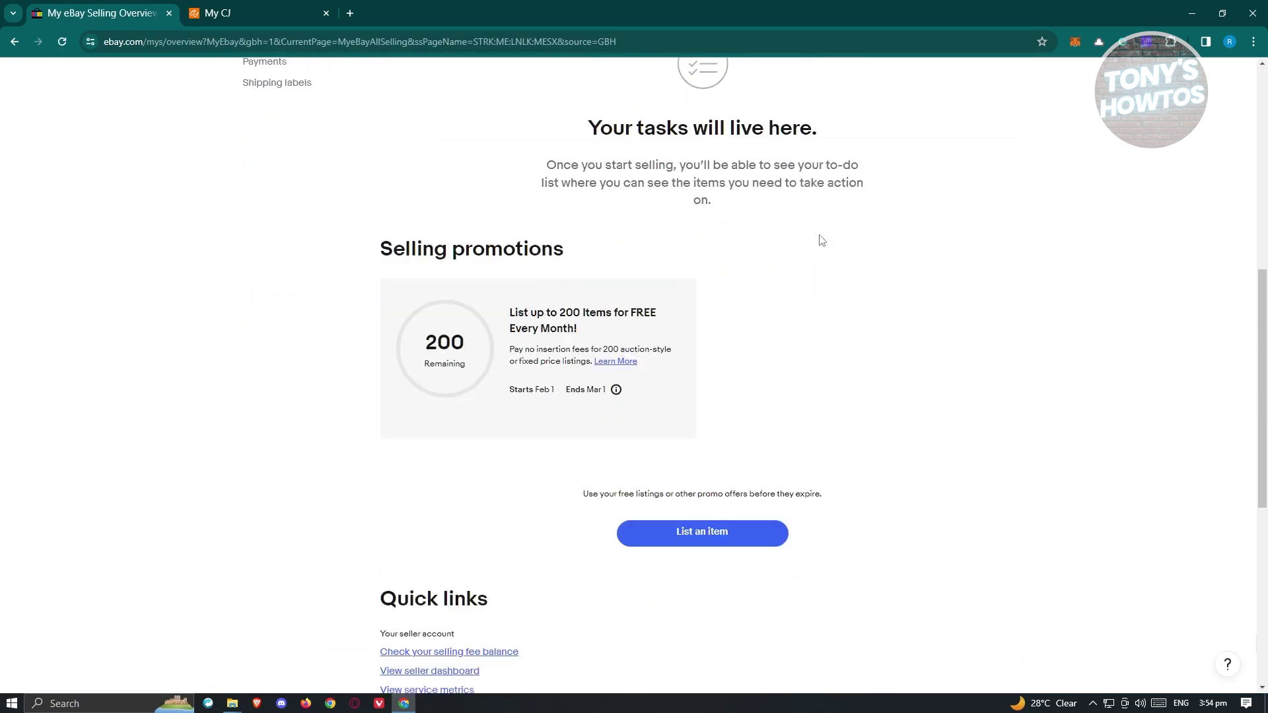
triple_click(407, 186)
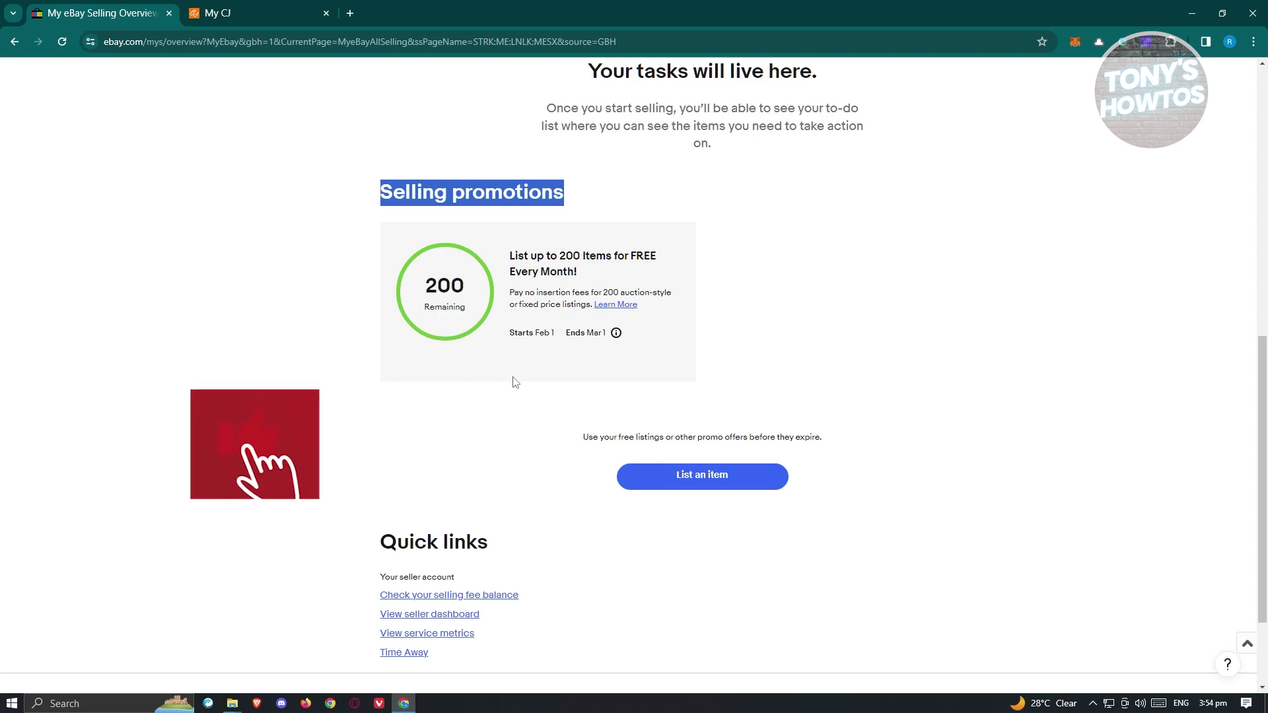
click(267, 11)
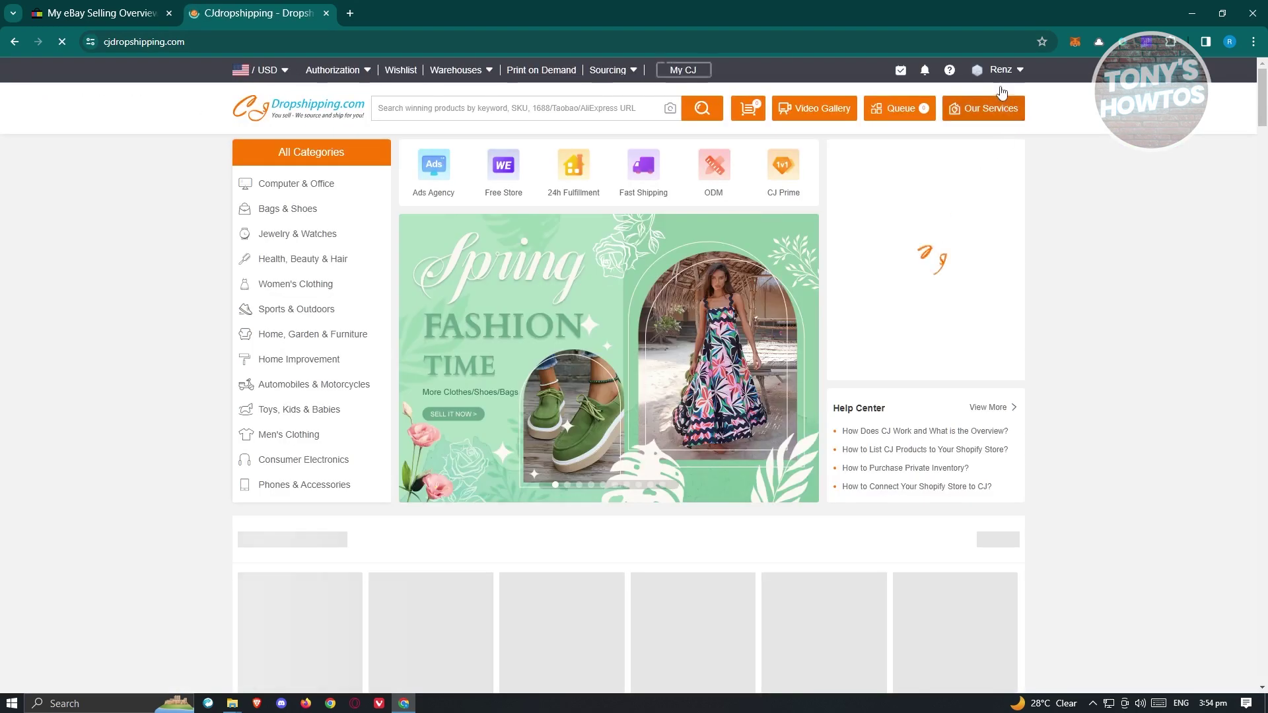
Open the eBay store page from the Authorization menu and start adding a store.
mouse_move(1008, 69)
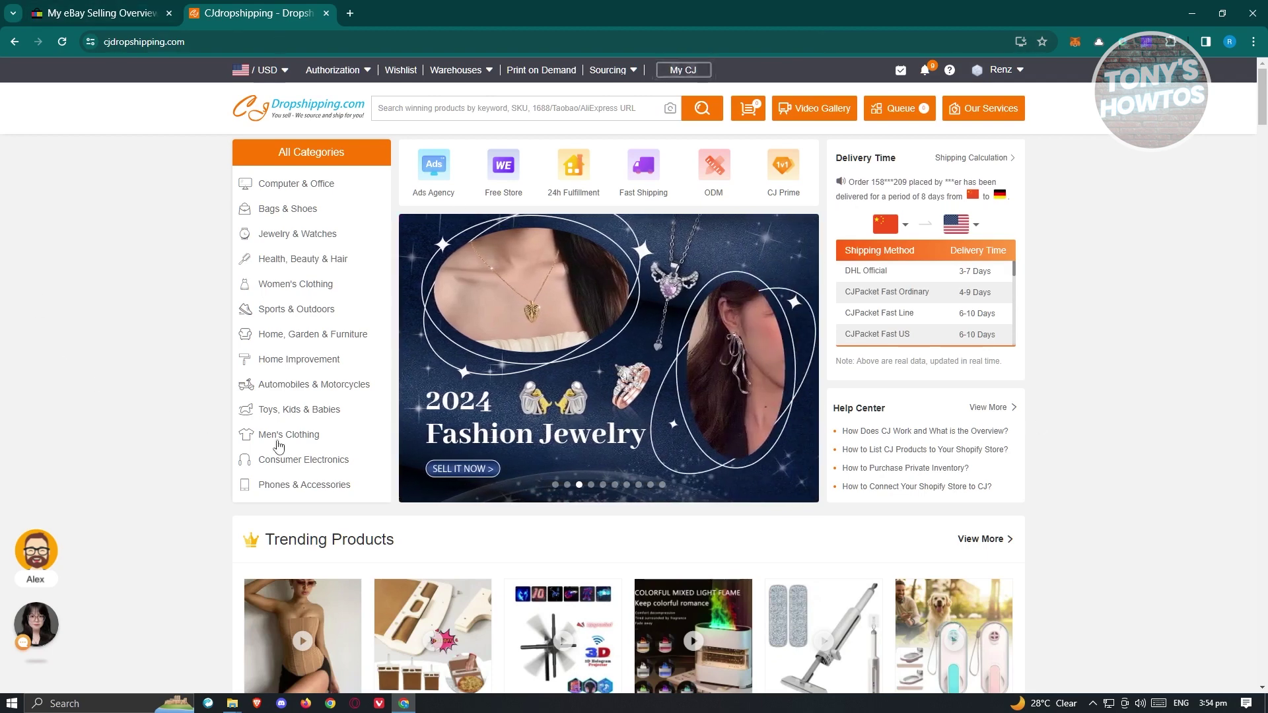
mouse_move(342, 72)
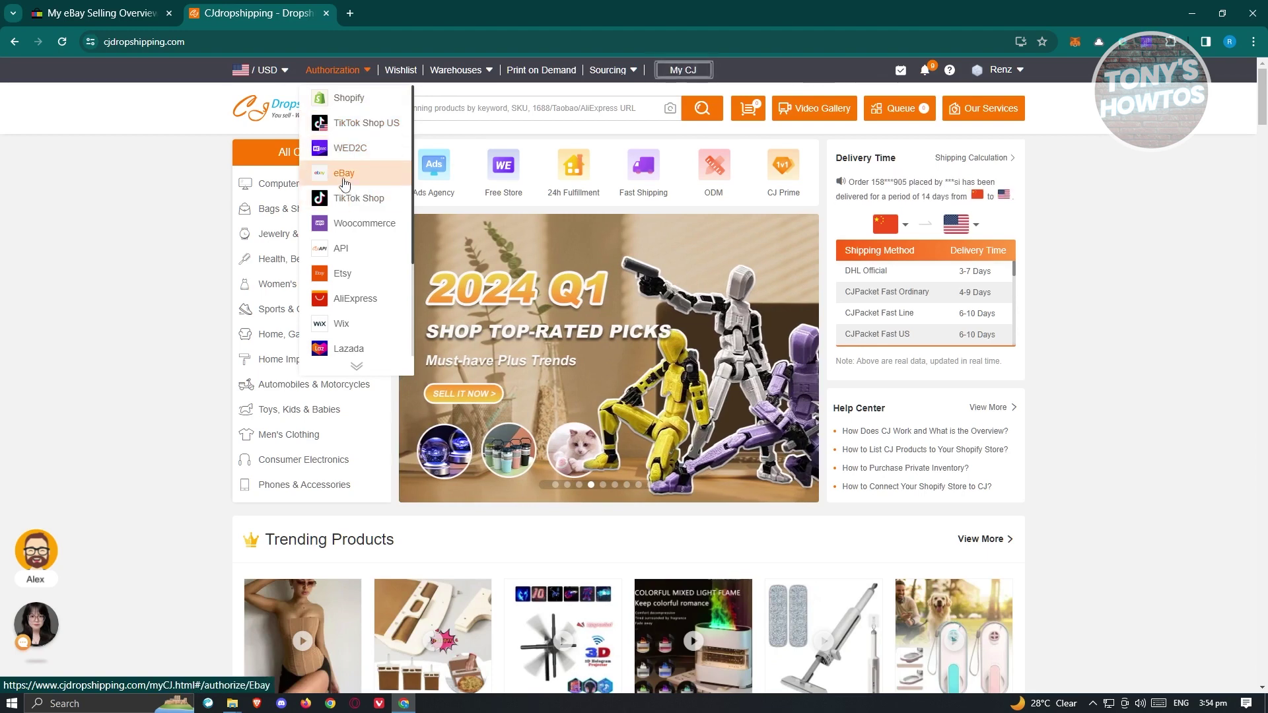
click(343, 176)
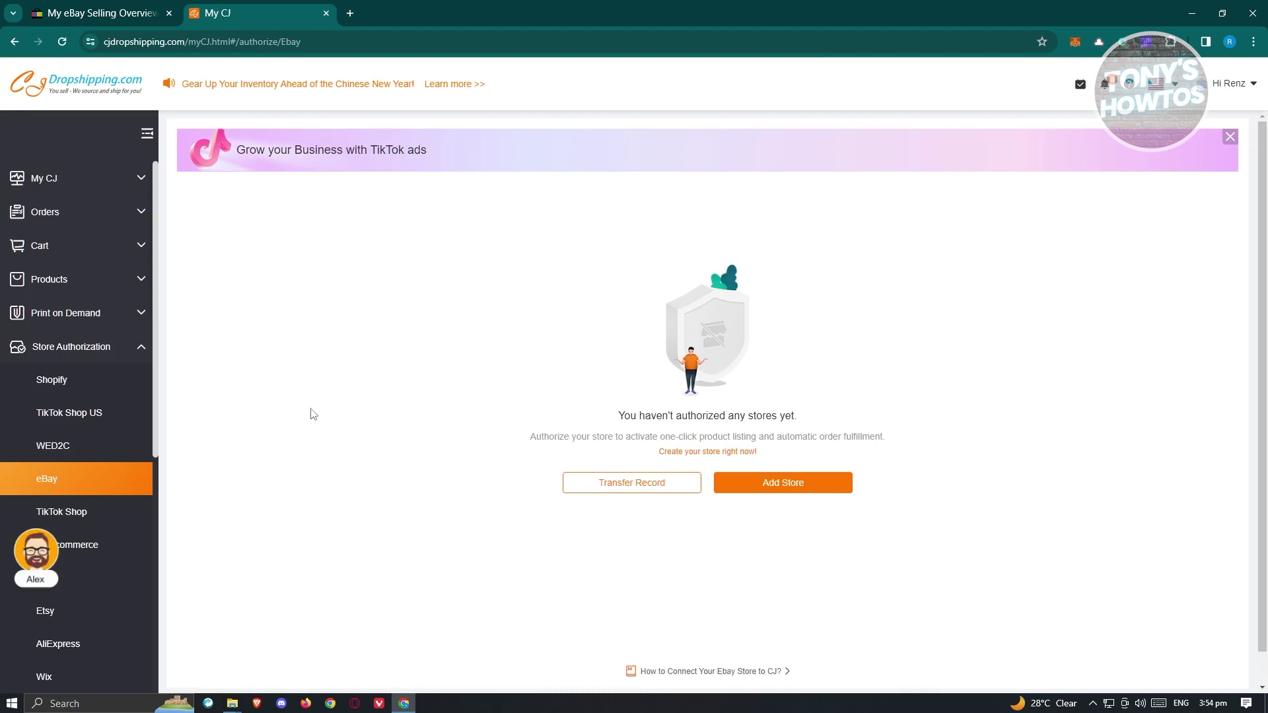
click(773, 483)
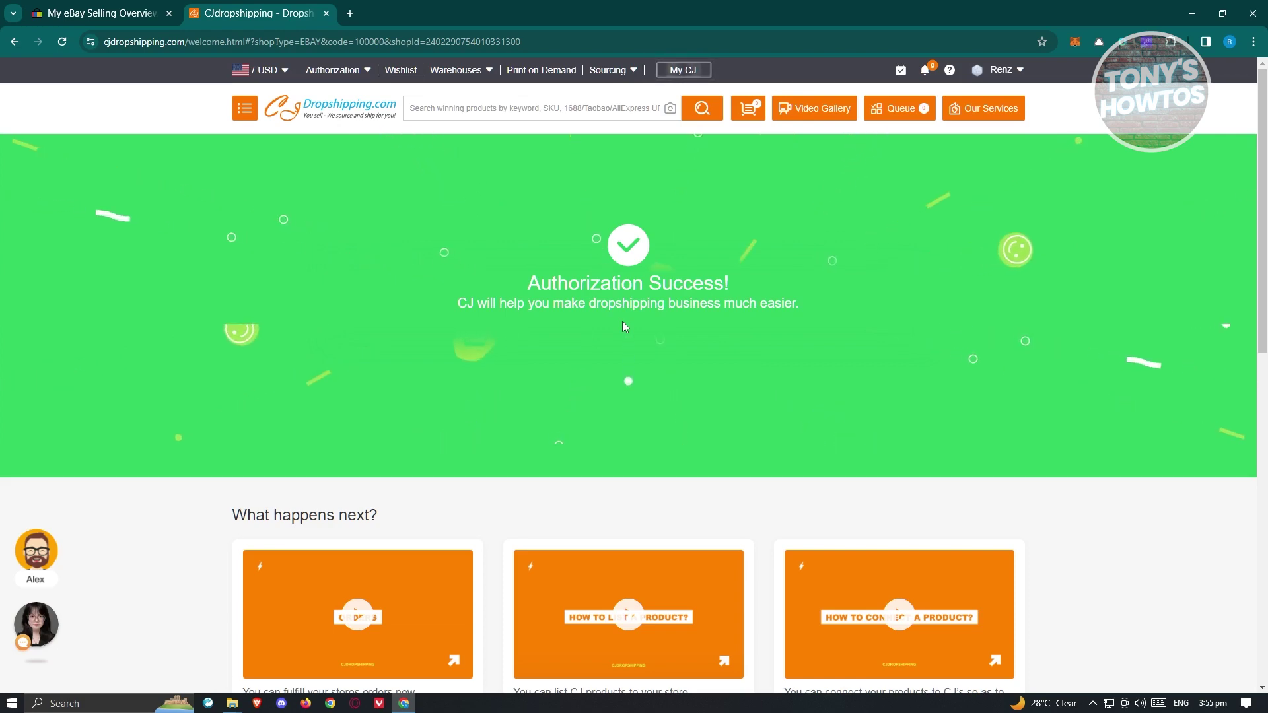
Review the Authorization Success page and enter 'shoe' in the CJ product search.
scroll(626, 323, down, 5)
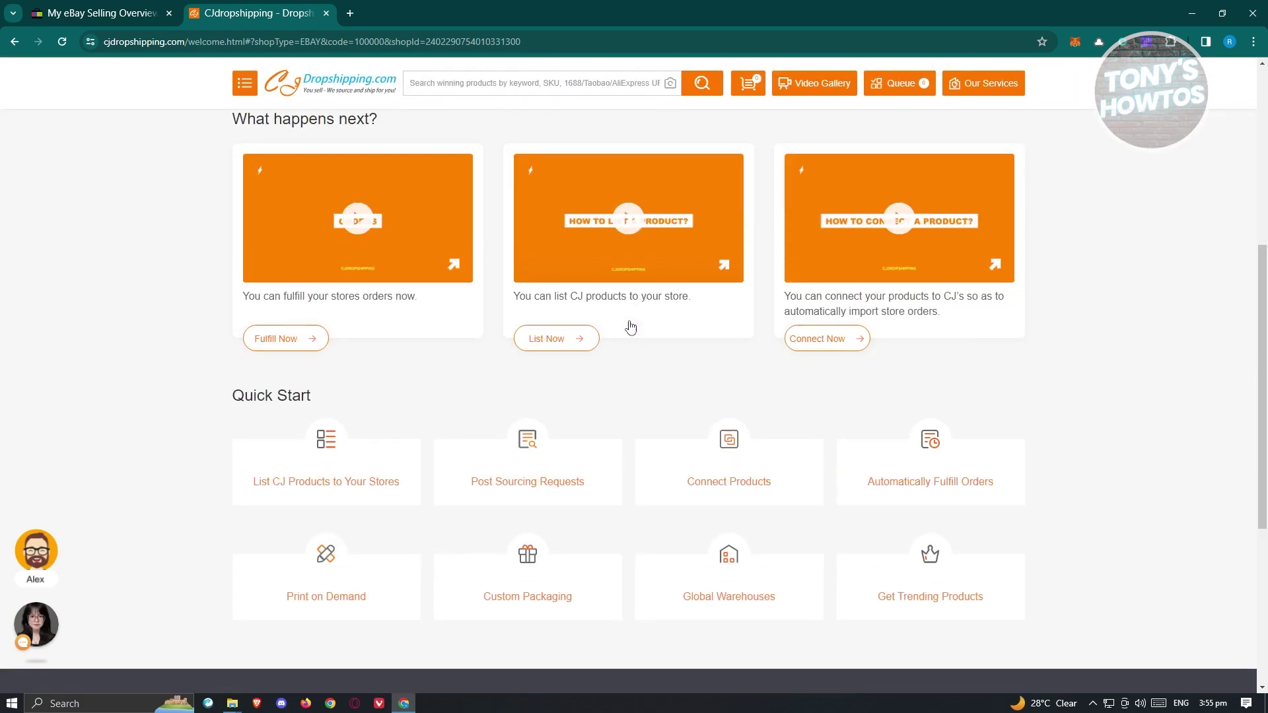
scroll(739, 426, up, 5)
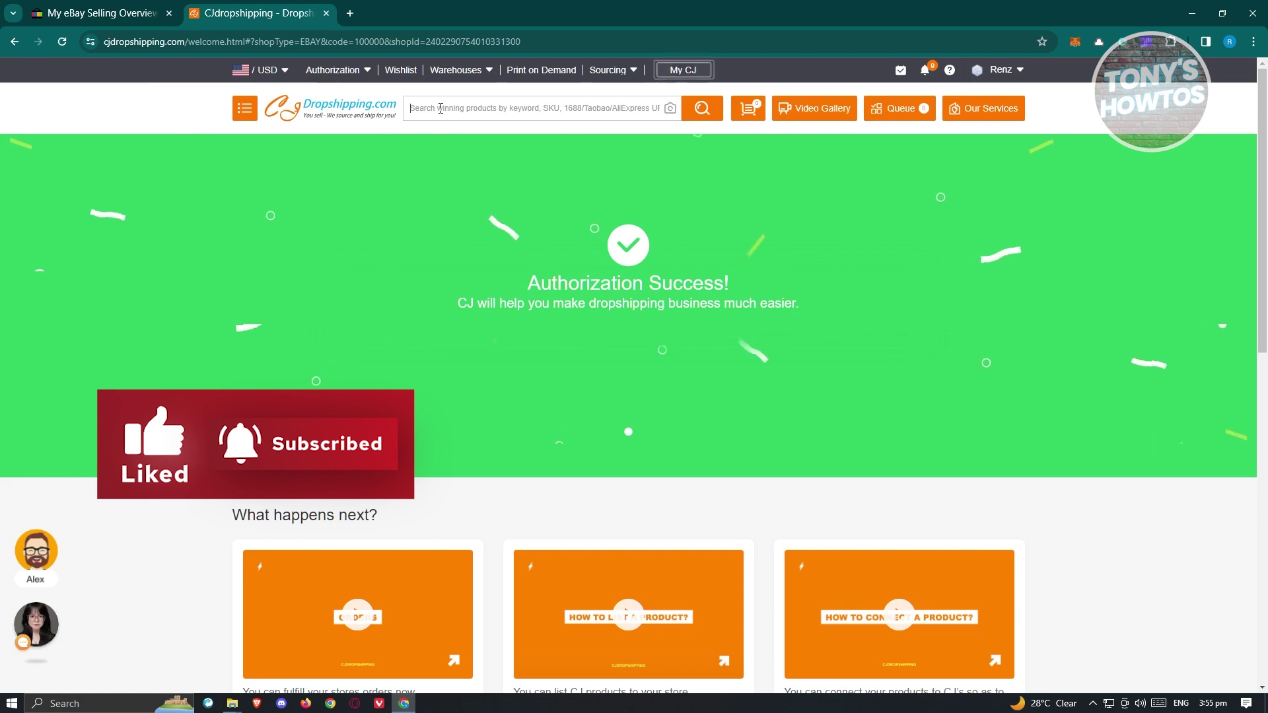
click(441, 108)
text(shoe)
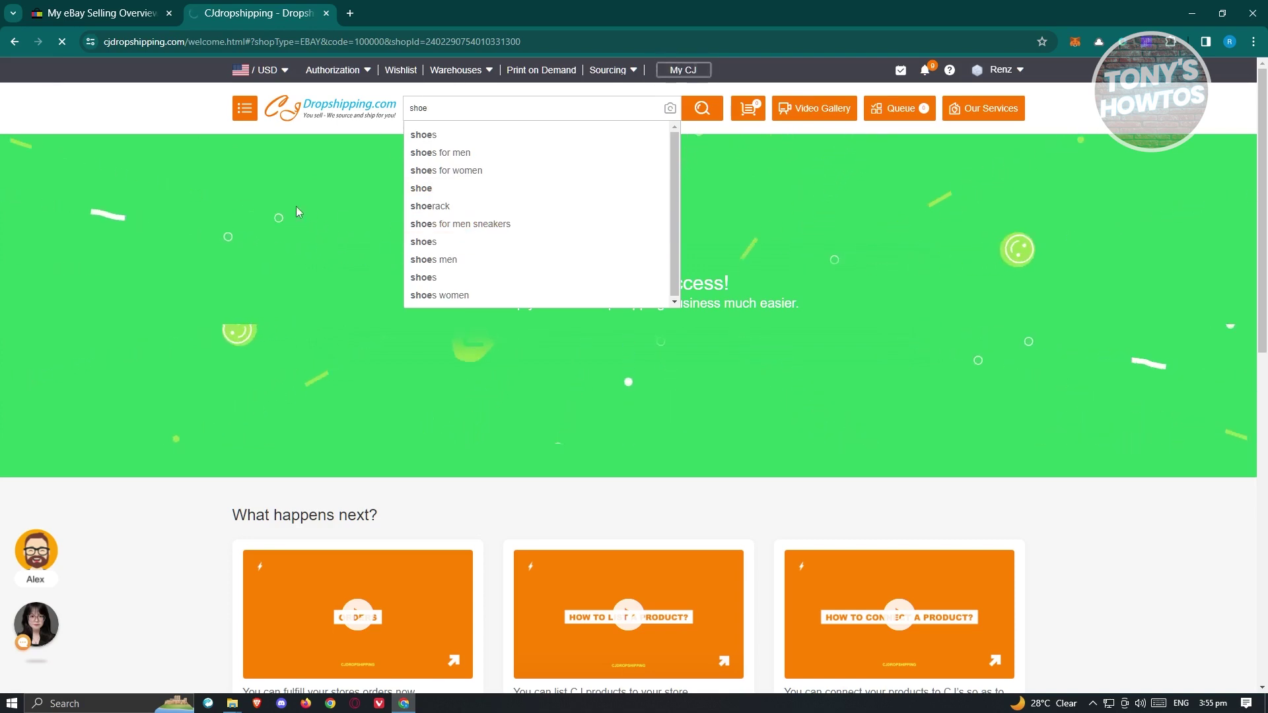
Search for 'shoe' and open the Factory Direct Korean Edition canvas shoe product page.
key(Return)
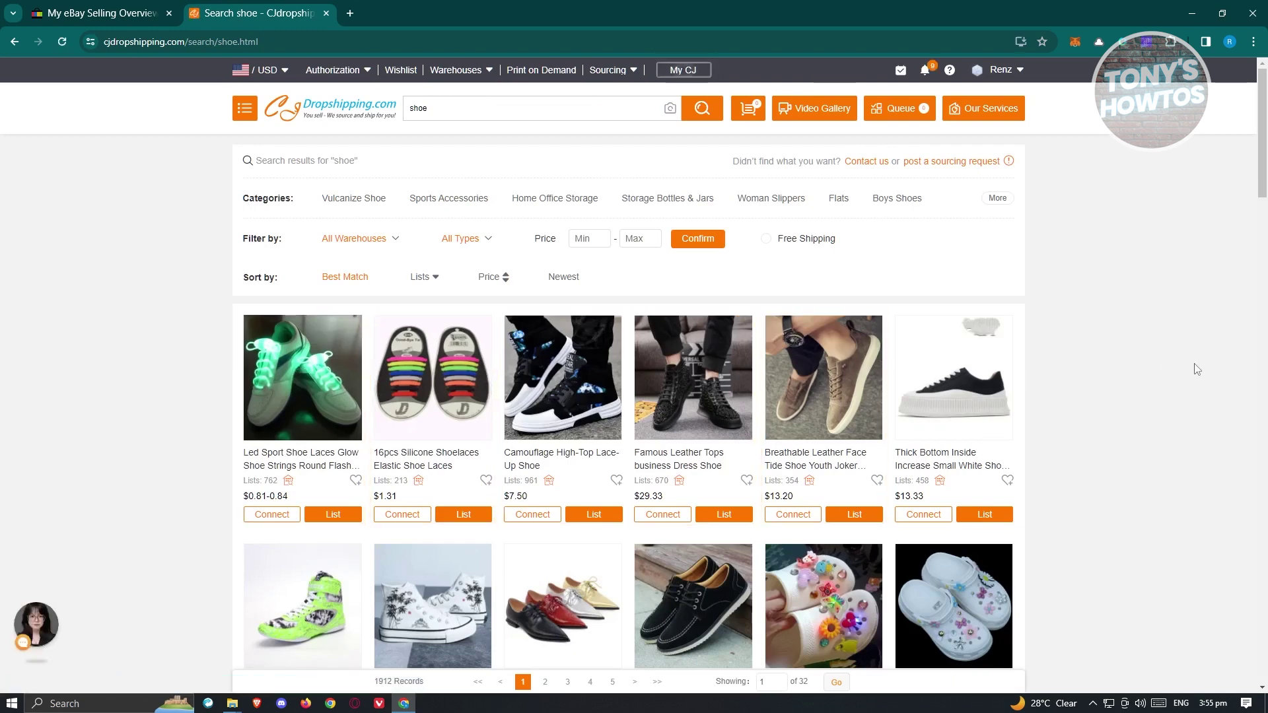
scroll(1197, 369, down, 6)
scroll(1197, 369, down, 1)
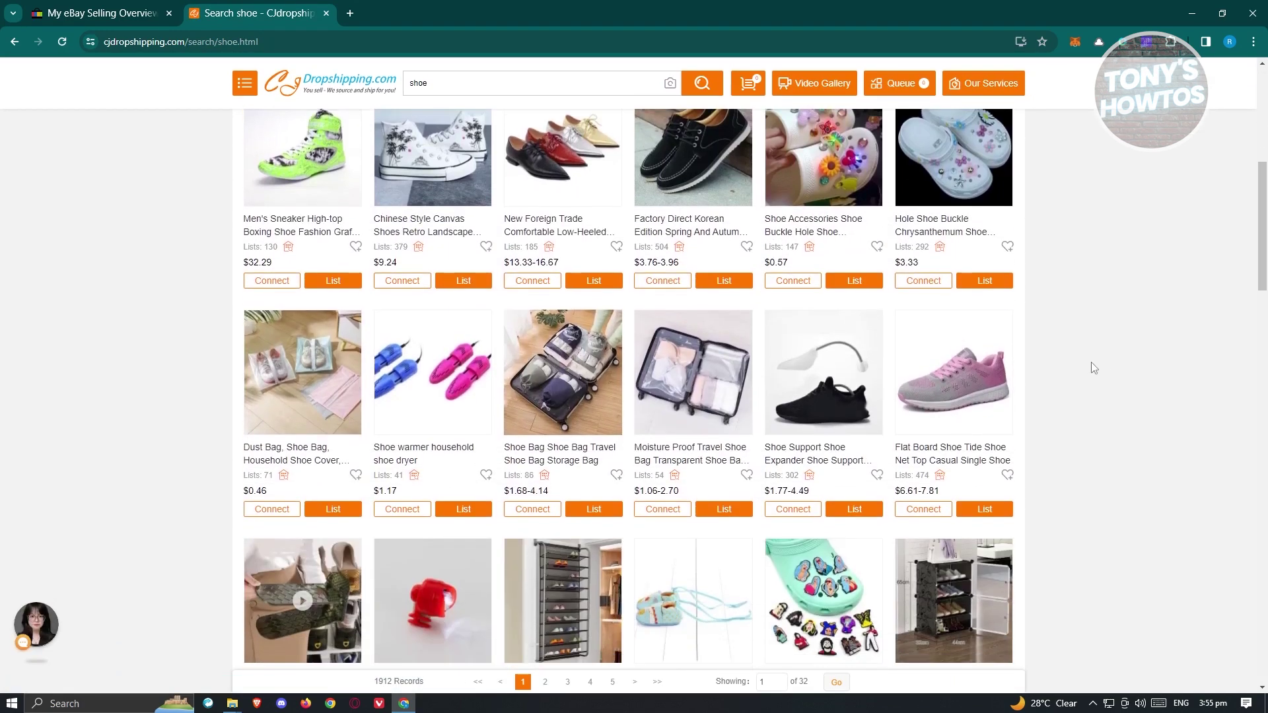
scroll(1117, 363, up, 2)
click(687, 279)
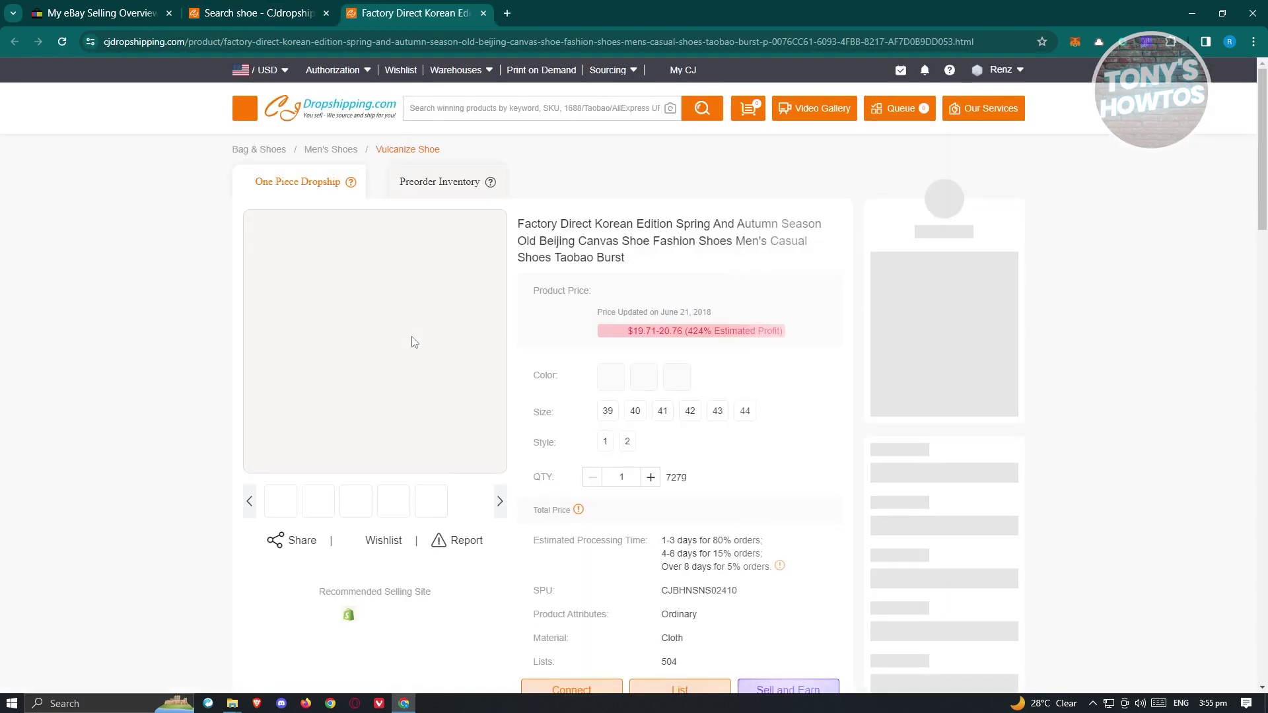
scroll(138, 412, down, 1)
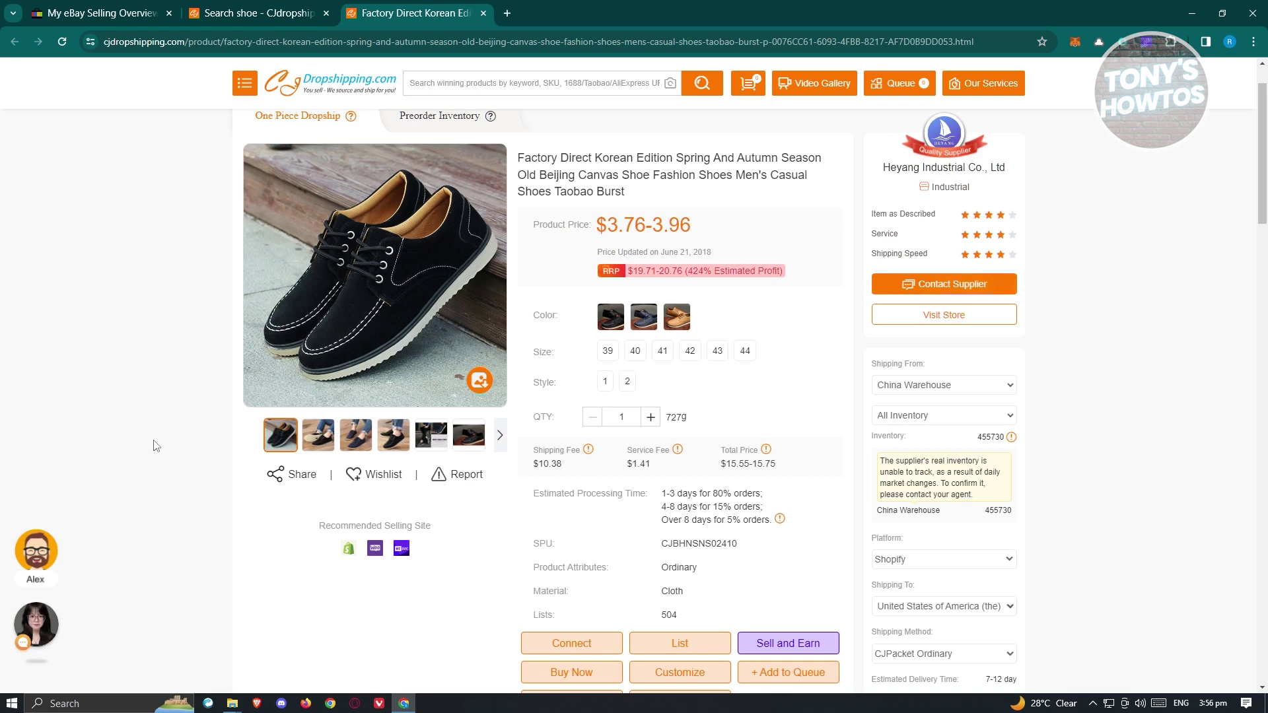
scroll(480, 543, down, 3)
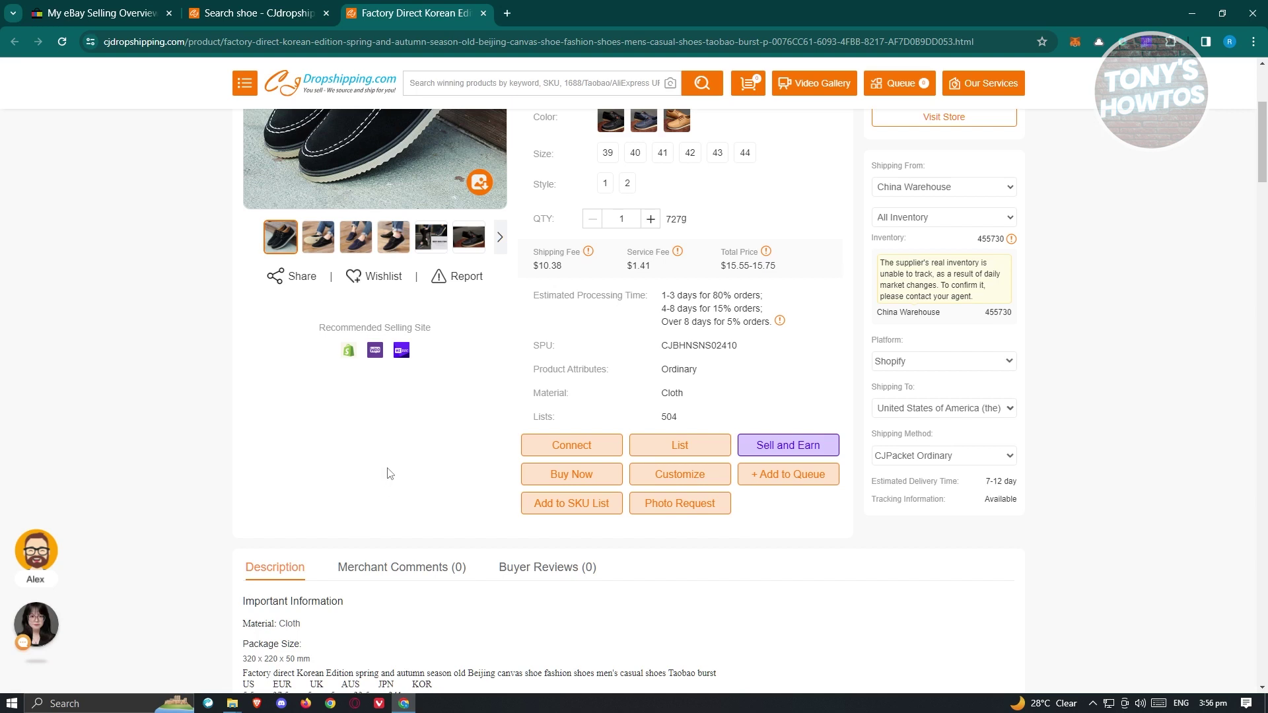
Open the eBay Listing dialog for the canvas shoe and review its variant prices.
click(683, 448)
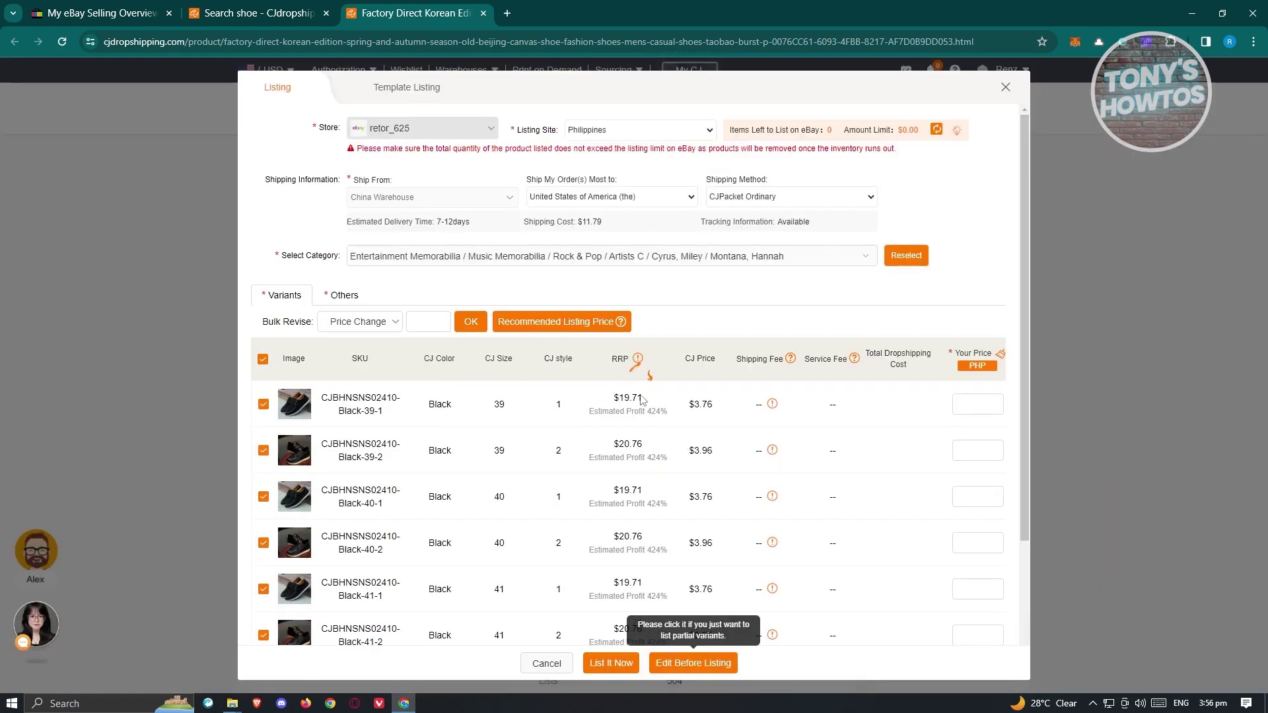
scroll(732, 489, down, 3)
scroll(426, 540, down, 15)
scroll(429, 485, down, 1)
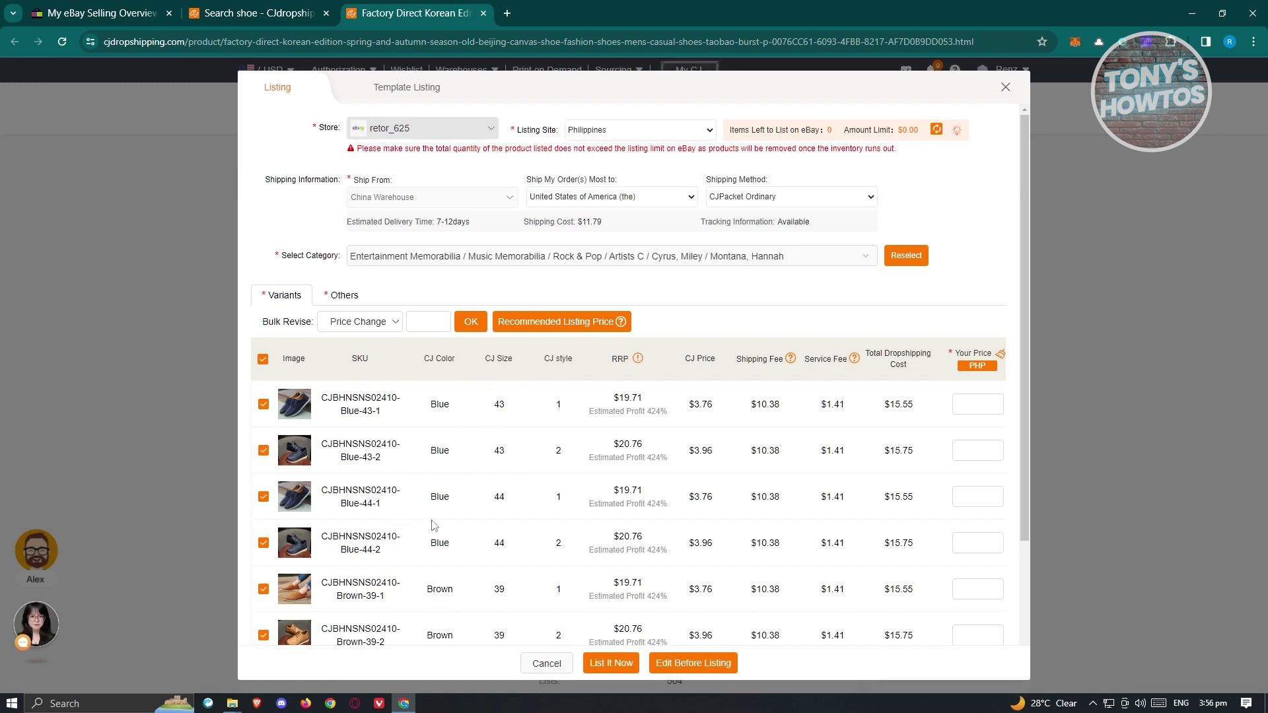
scroll(607, 505, up, 20)
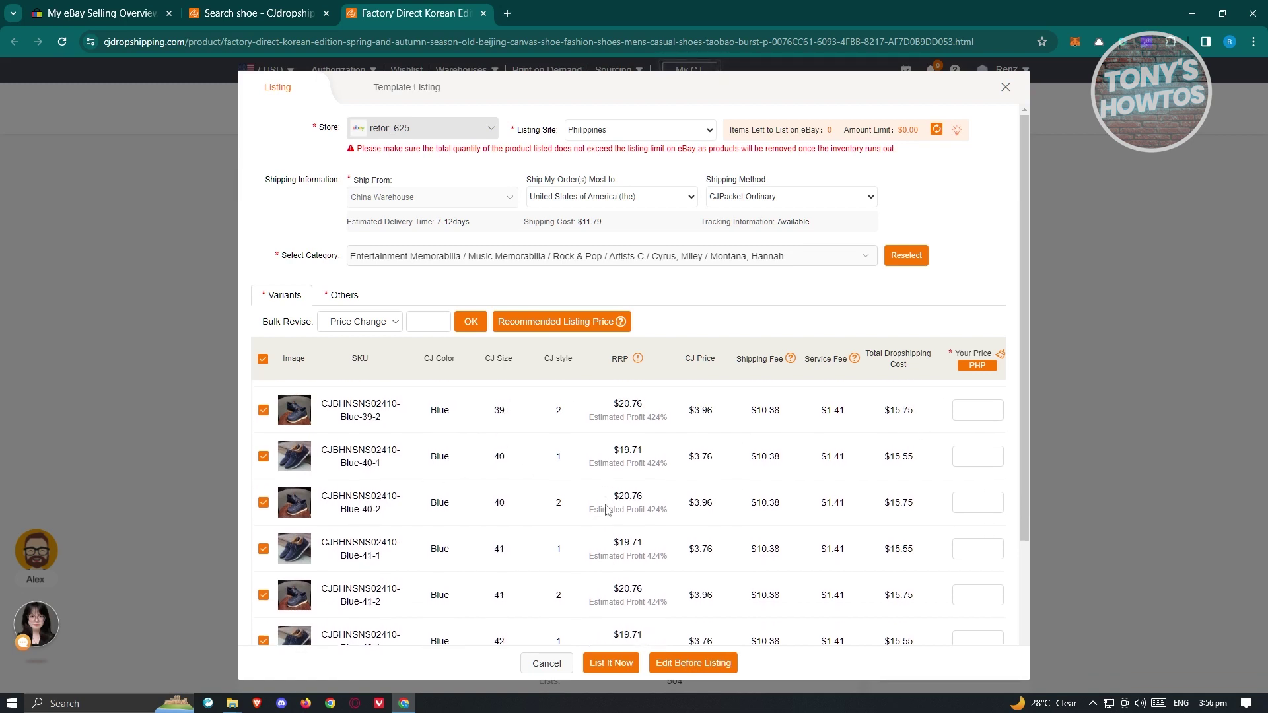
scroll(634, 485, down, 20)
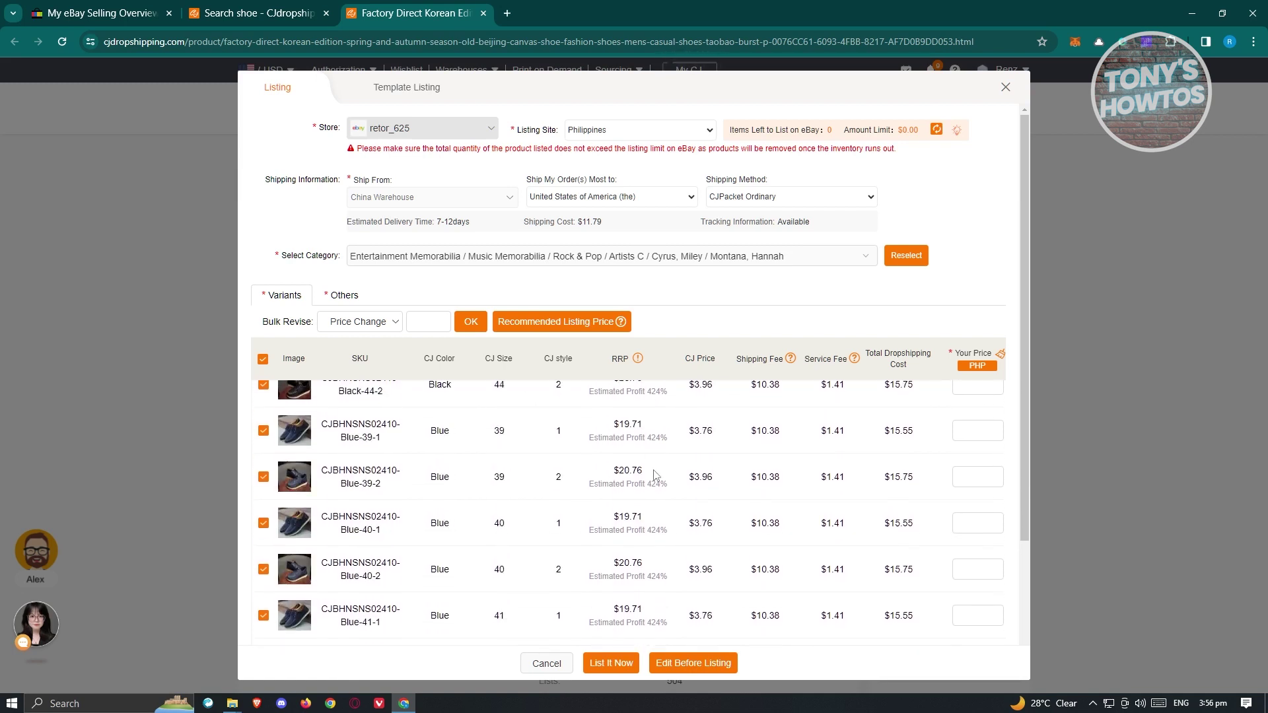
scroll(839, 507, down, 3)
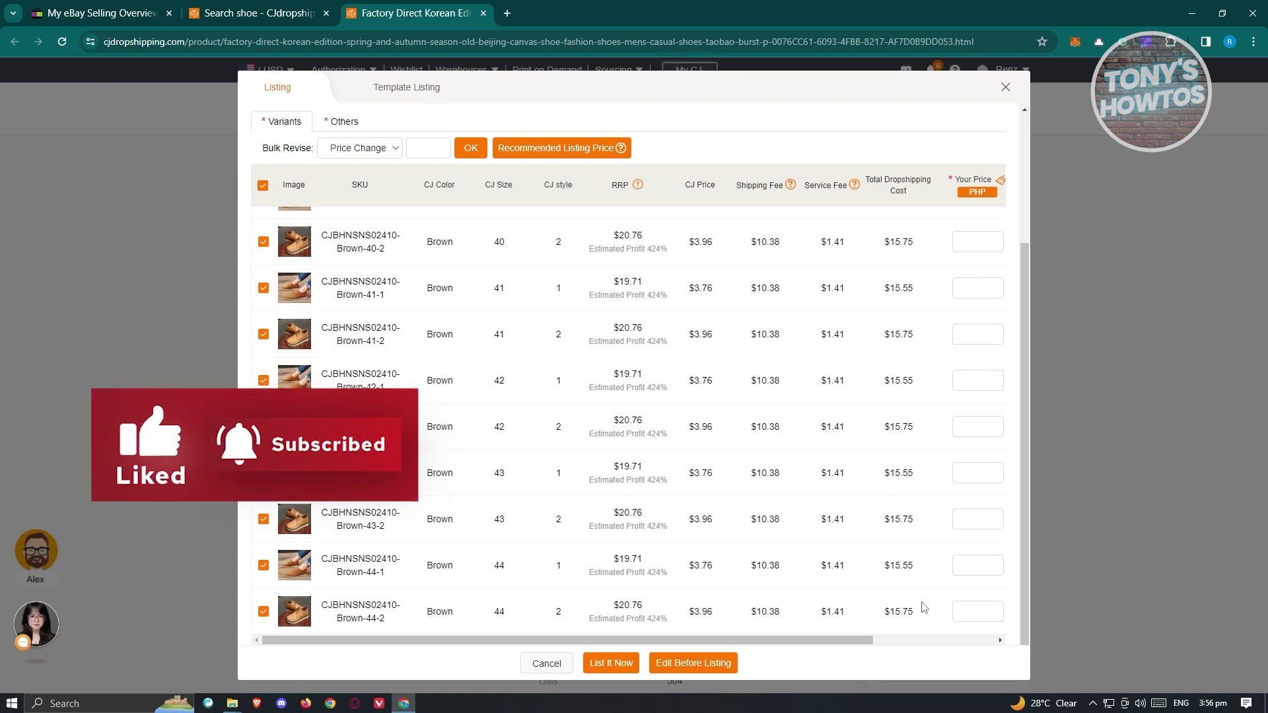
scroll(937, 583, up, 15)
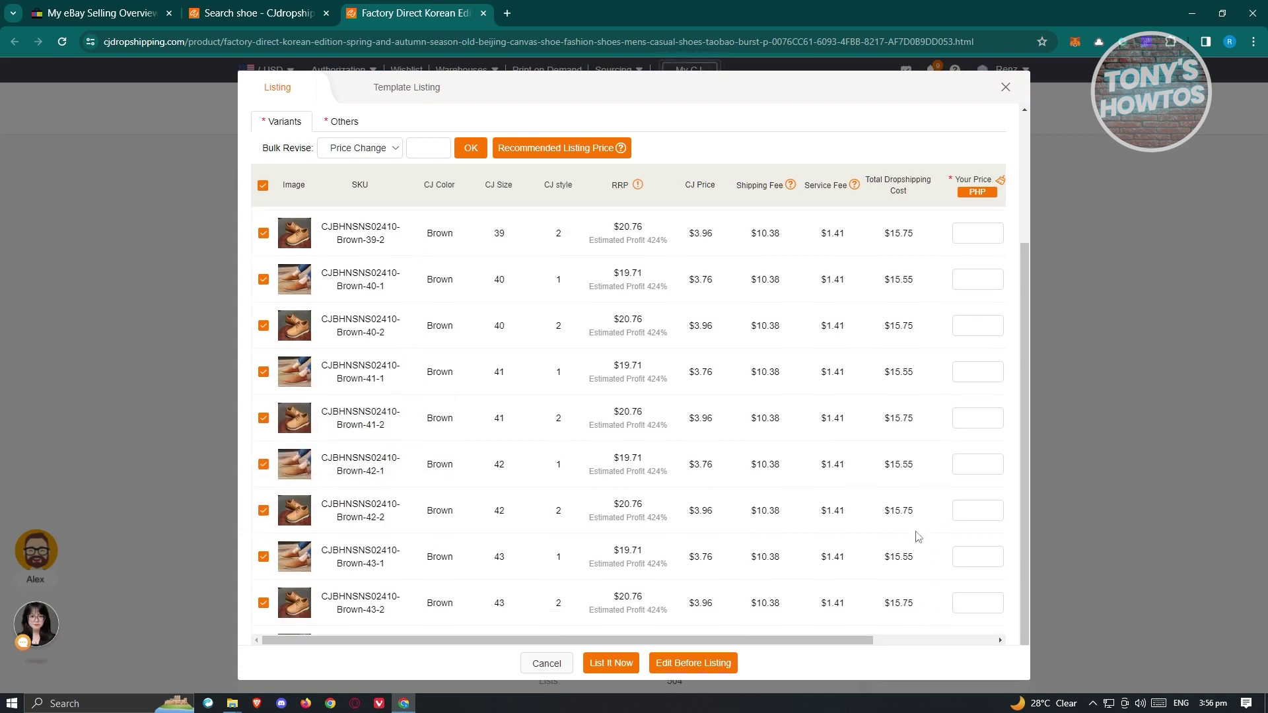
scroll(414, 367, up, 3)
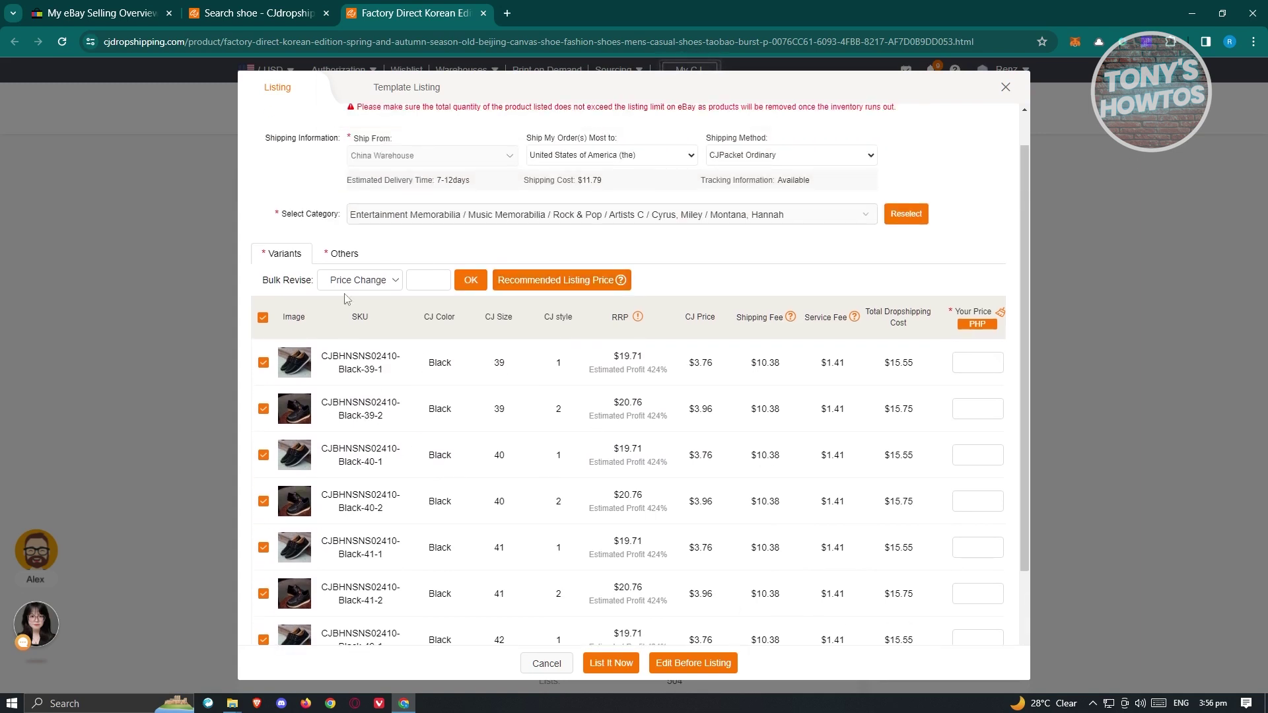
Check the payment and eBay shipping options, then choose Edit Before Listing.
click(344, 253)
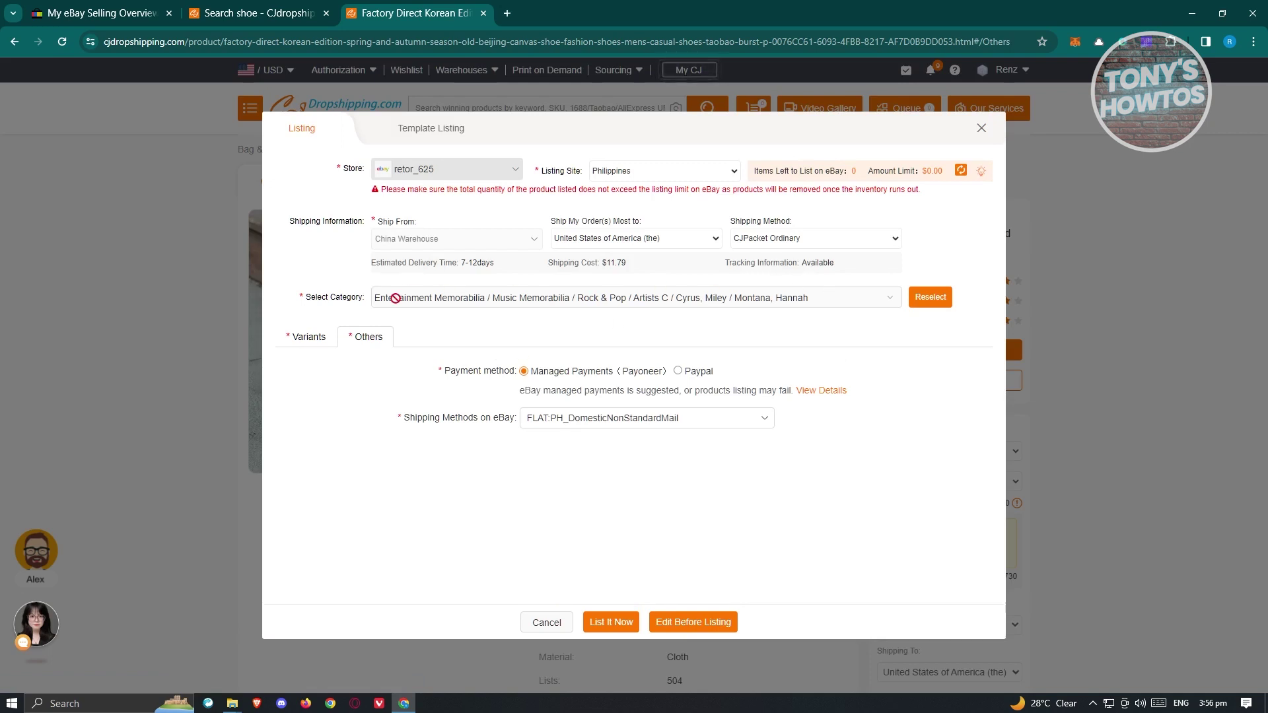
click(305, 337)
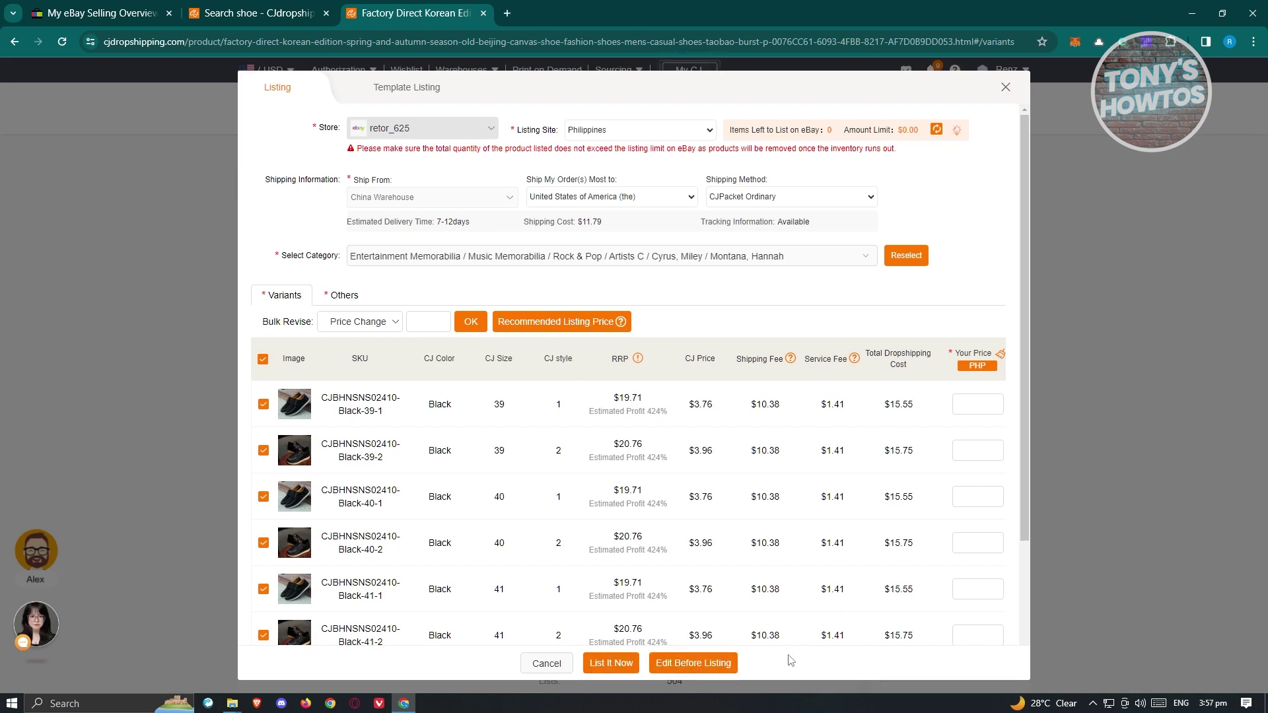
click(706, 672)
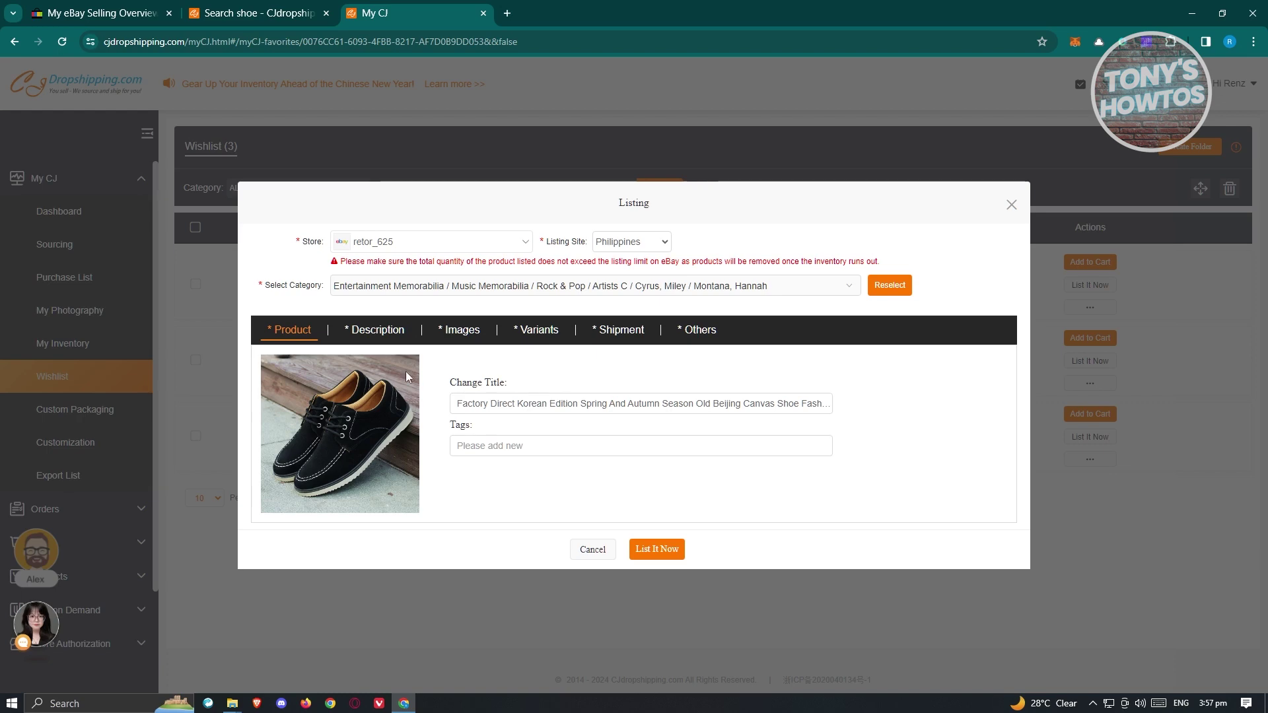
Review the Description and Images tabs, then show the Variants table.
click(382, 332)
click(468, 328)
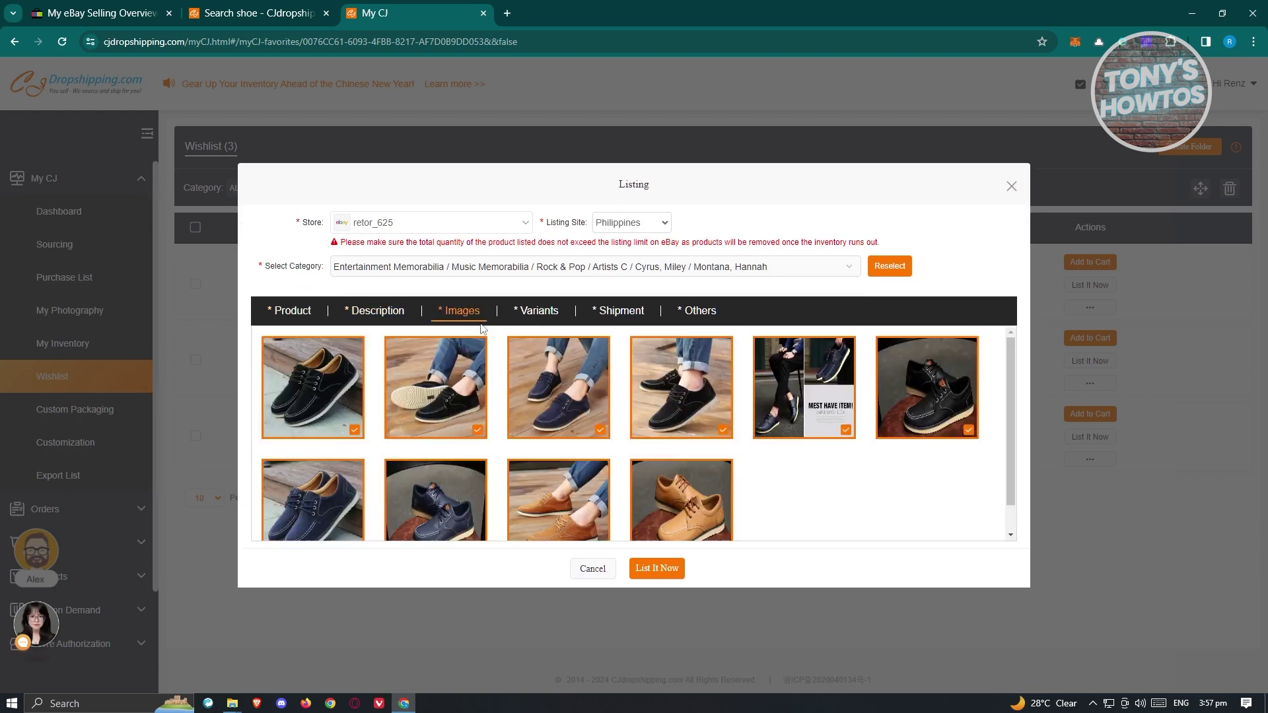
click(555, 323)
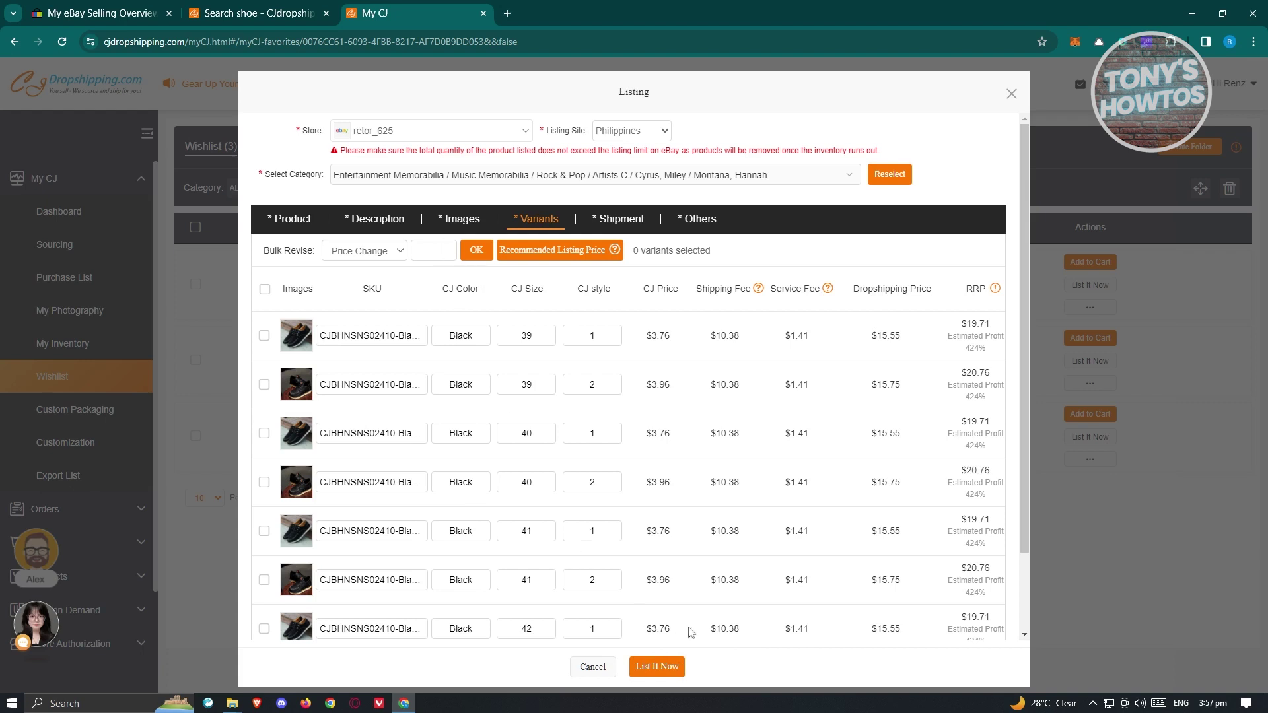
Select all 36 shoe variants and try List It Now, which demands quantities.
click(265, 289)
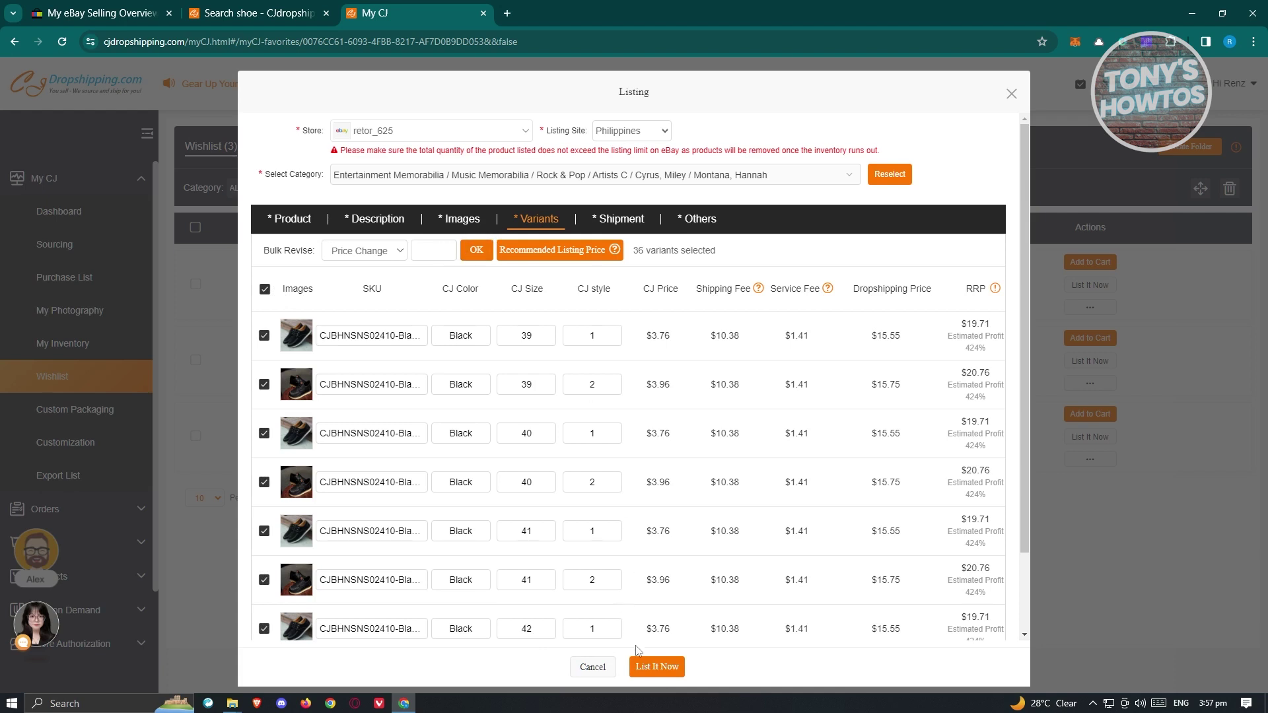
click(654, 667)
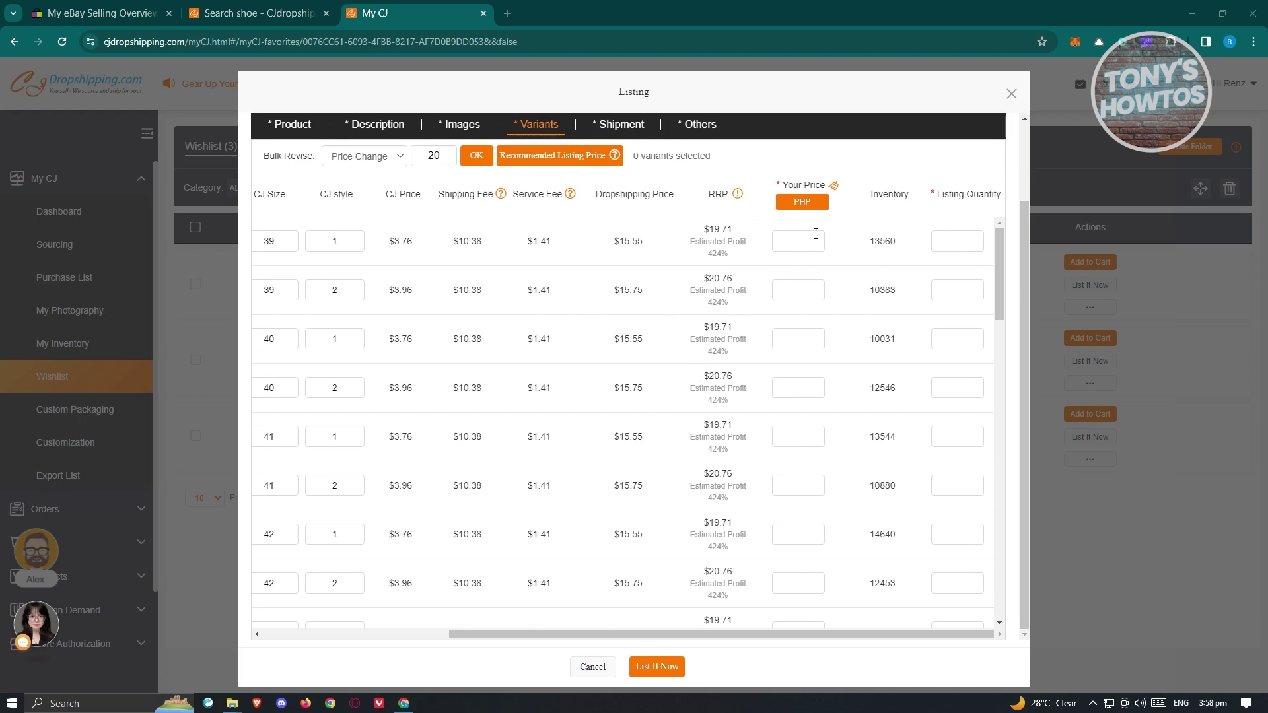
Enter 1000 as the Bulk Revise value, fill the variants' listing quantity, and submit.
drag(445, 162, 404, 162)
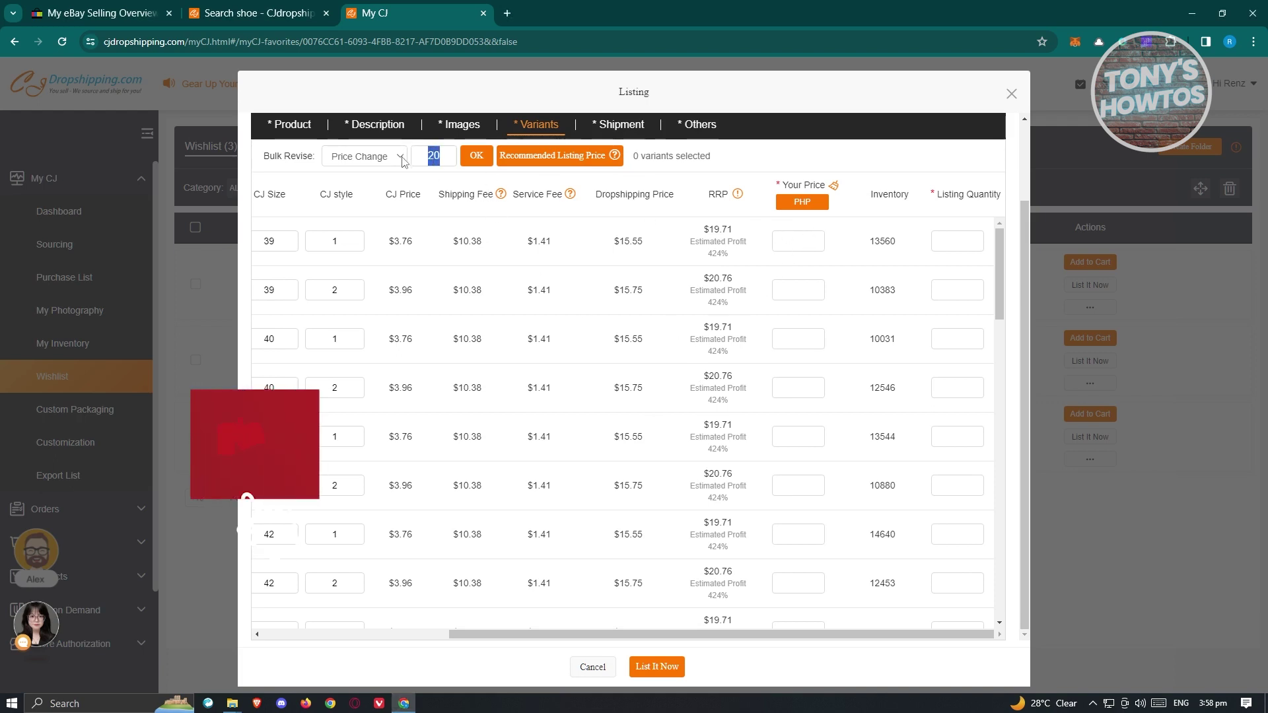
text(1000)
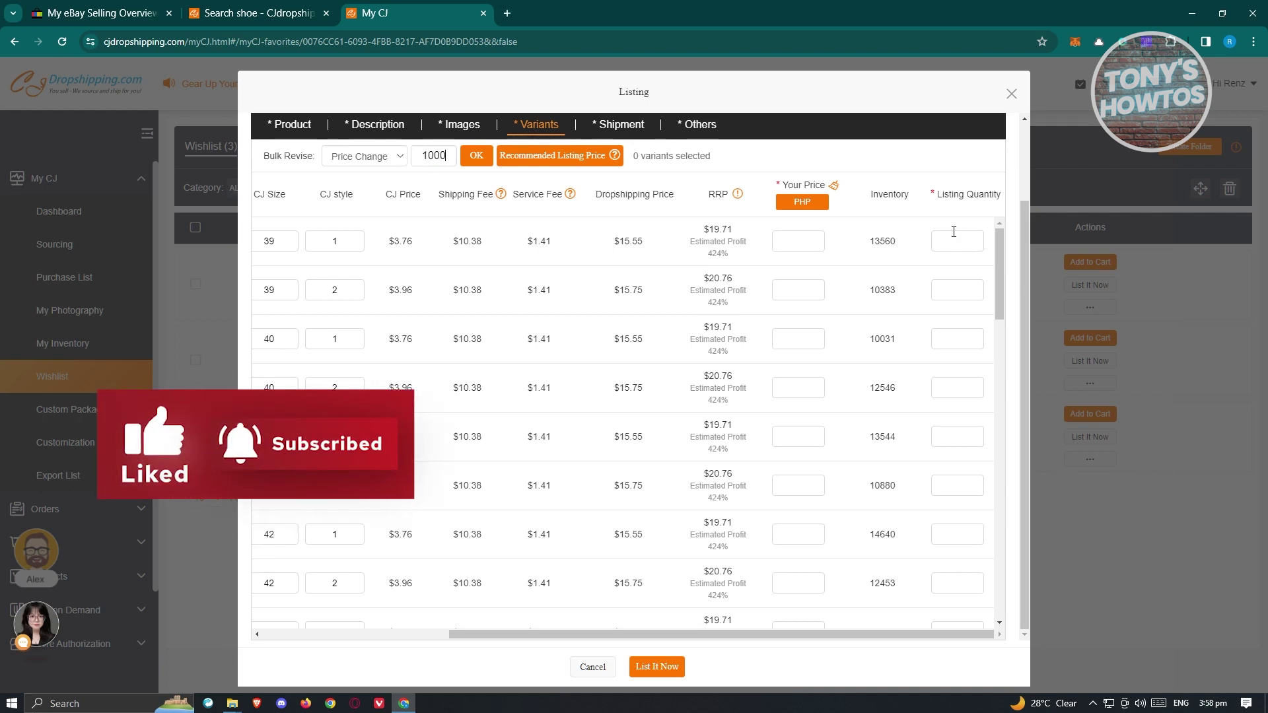
scroll(934, 393, up, 1)
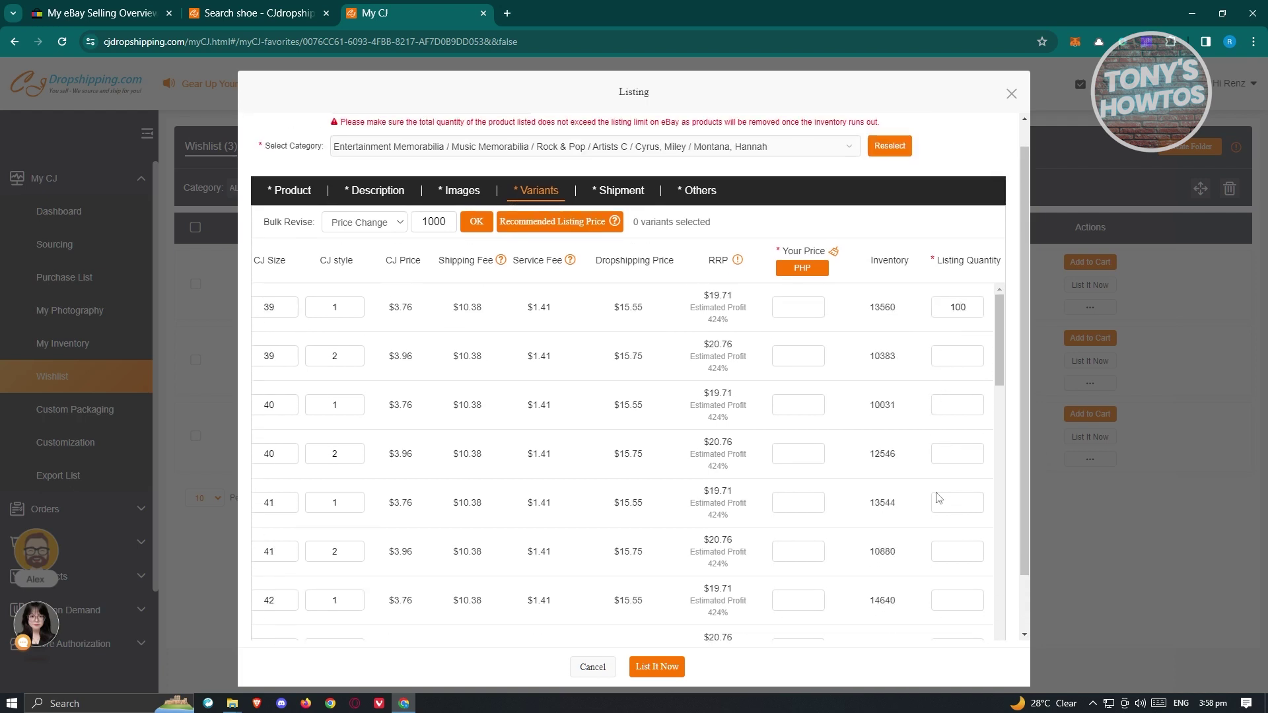
scroll(1028, 489, down, 1)
drag(938, 631, 508, 614)
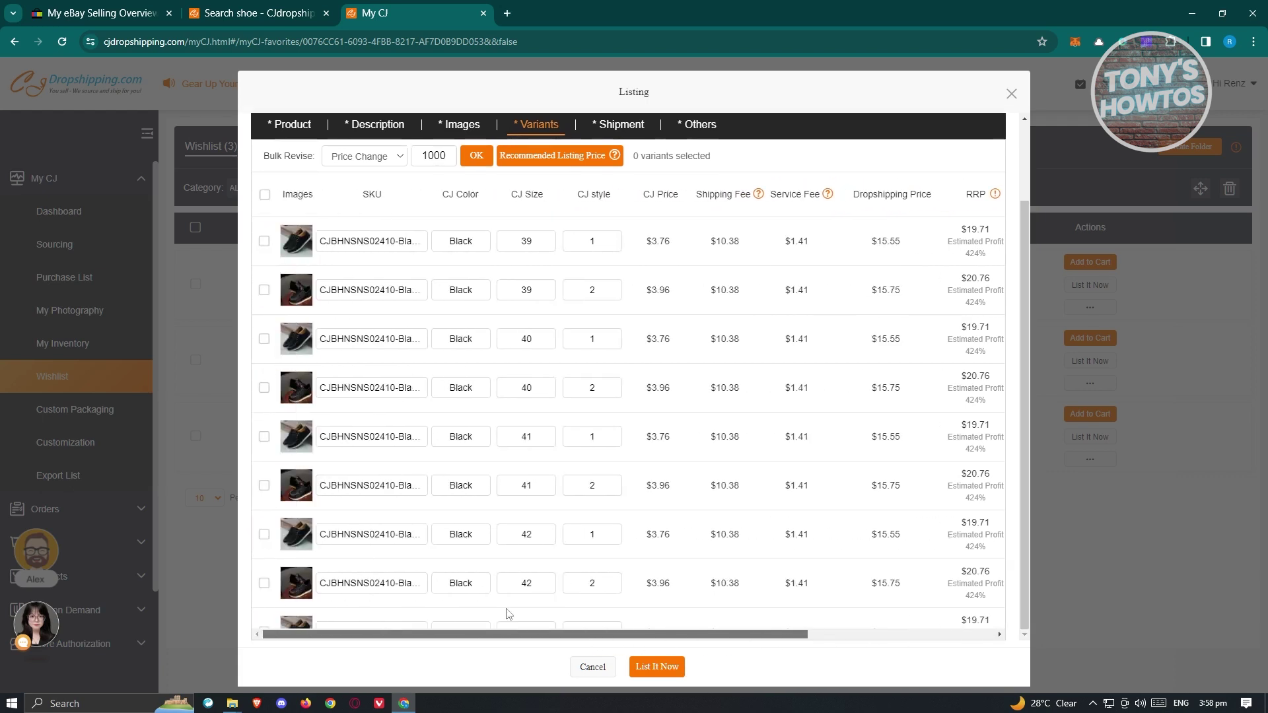
click(264, 241)
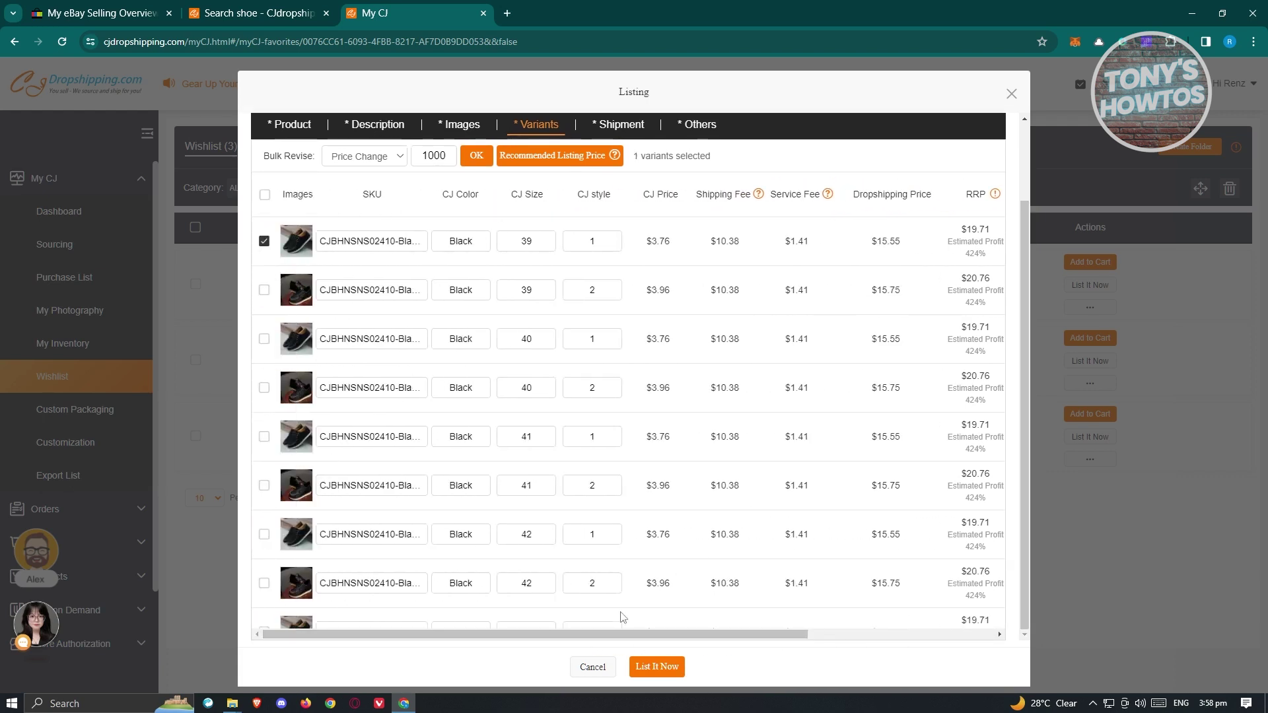
drag(630, 634, 817, 634)
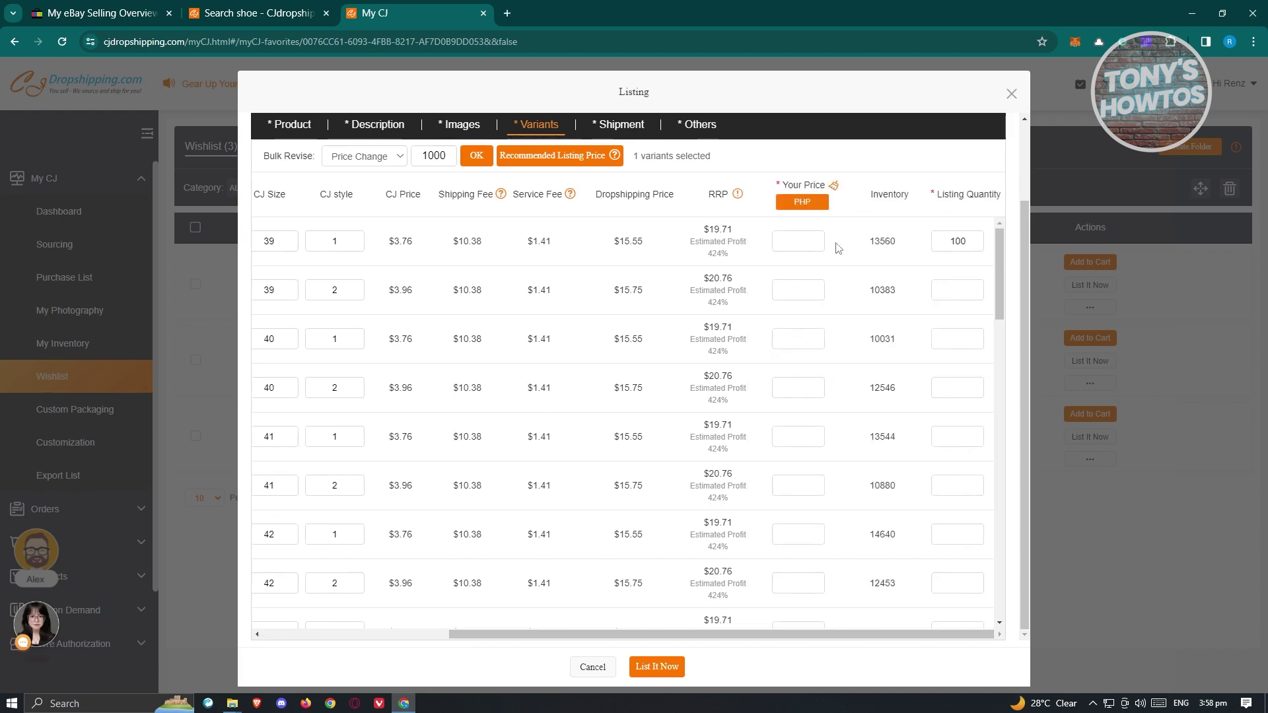
click(665, 667)
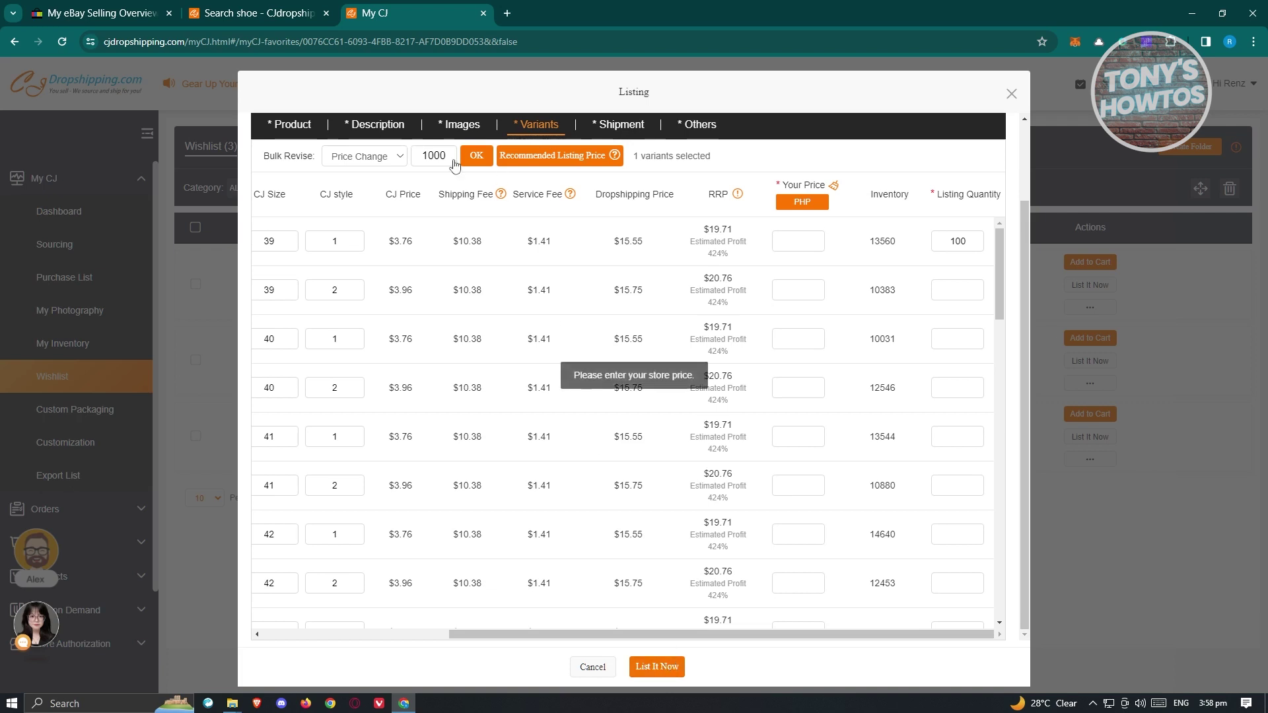
Set the first size 39 variant's price to 1500 and resubmit, getting Listing Failed.
click(799, 241)
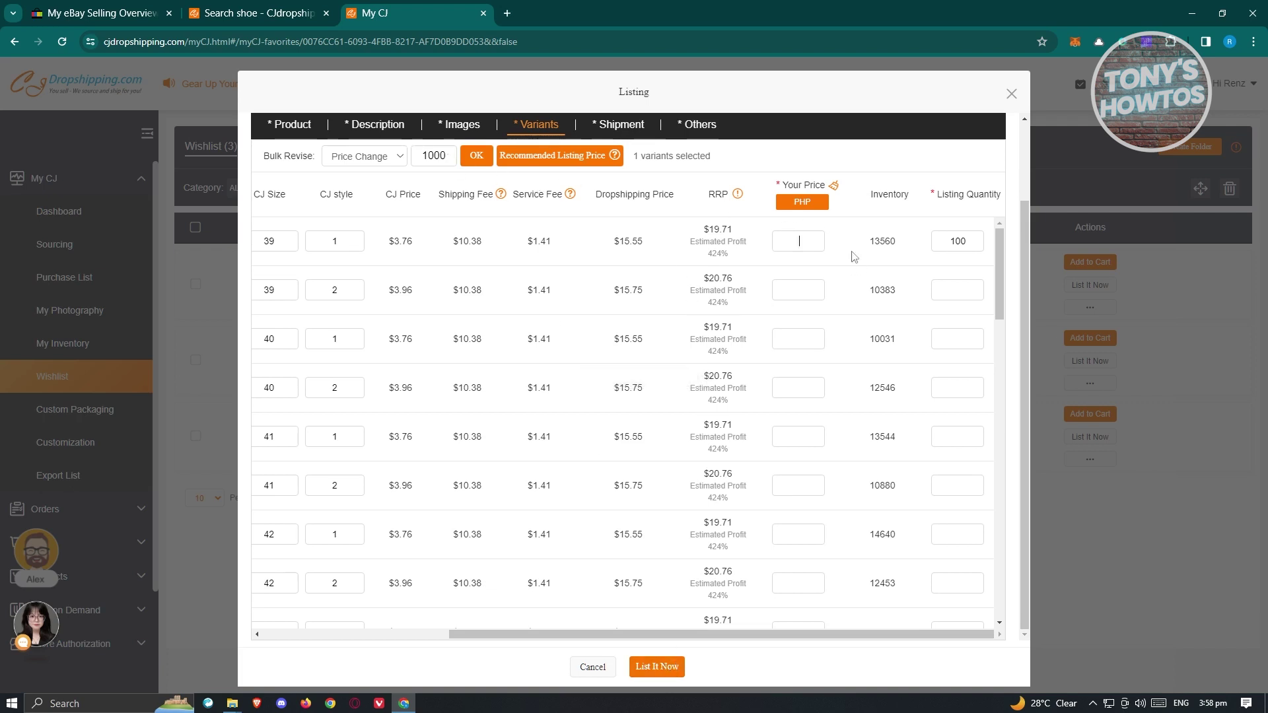
text(1000)
drag(816, 238, 739, 237)
text(2000)
double_click(820, 232)
text(1500)
click(657, 669)
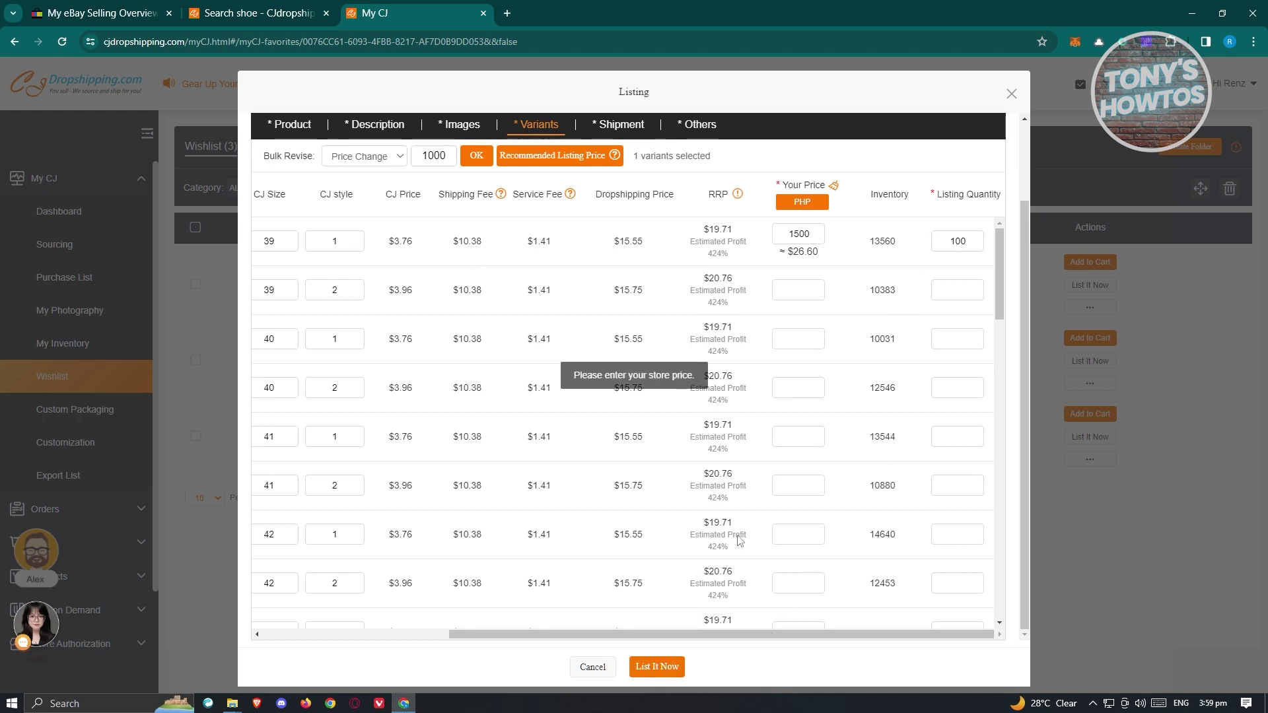
drag(808, 637, 509, 657)
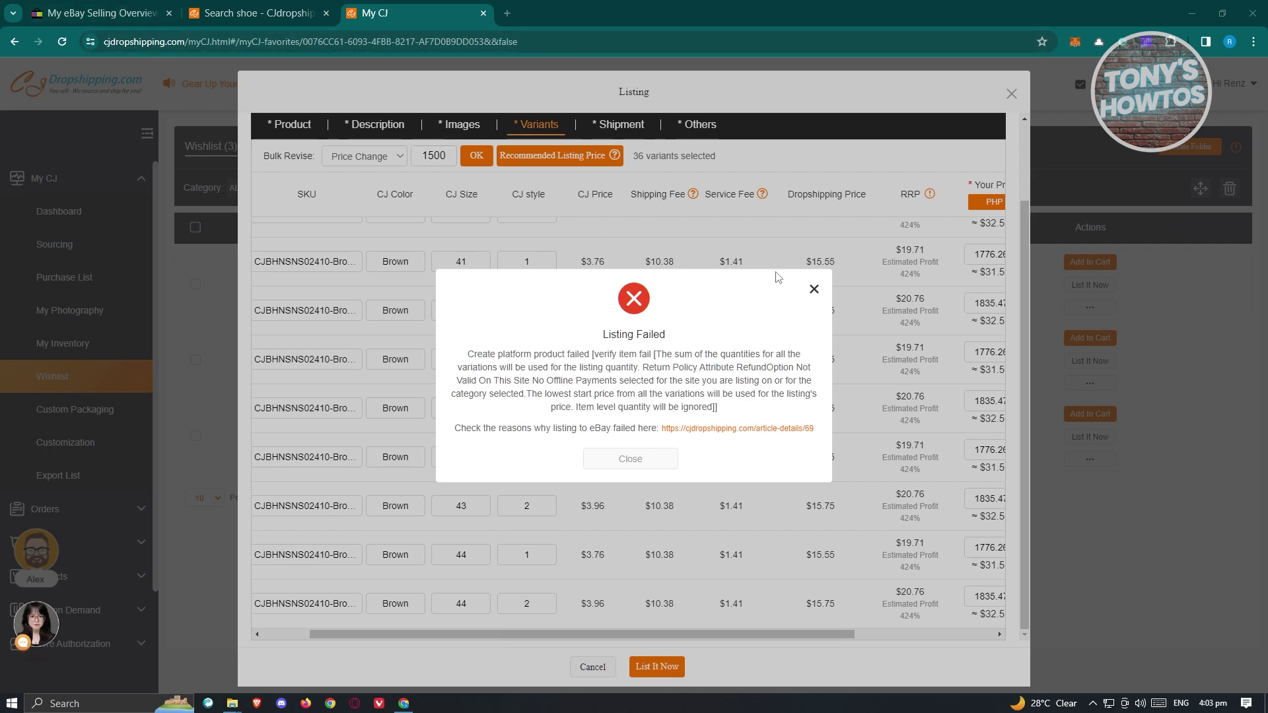
Dismiss Listing Failed and open Help & Contact from the eBay selling overview.
click(814, 292)
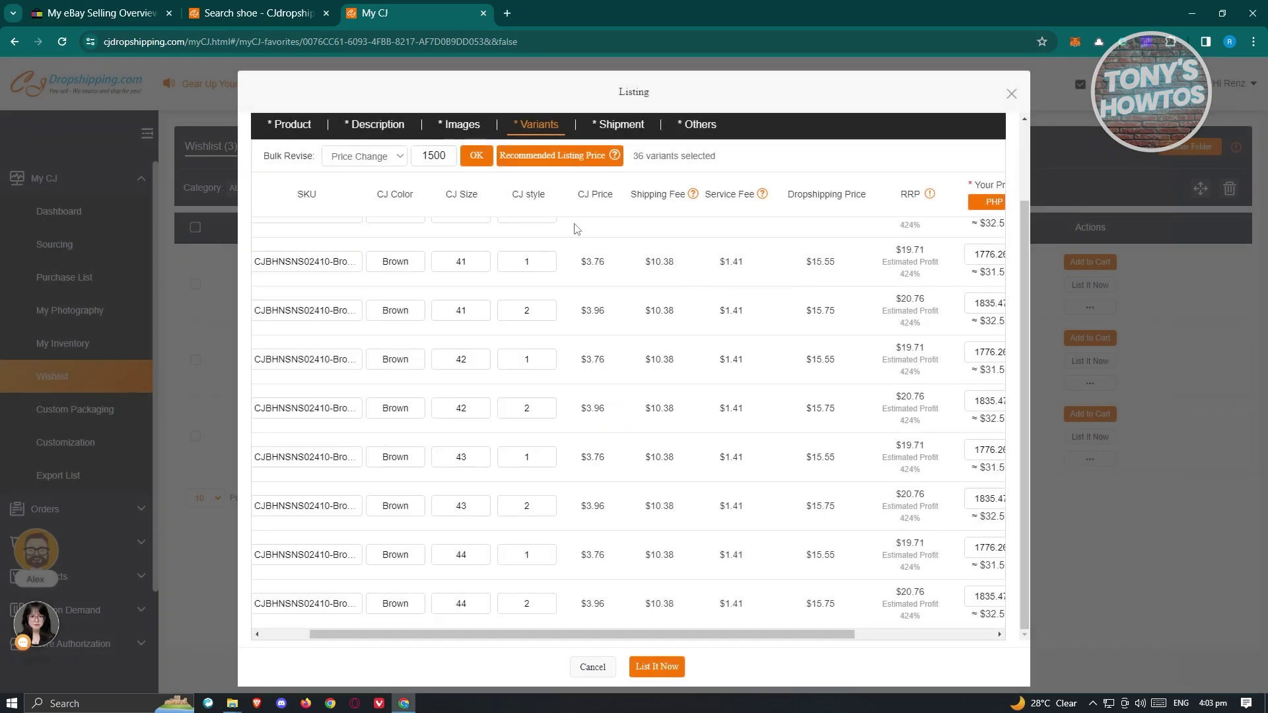
click(116, 8)
scroll(320, 271, up, 8)
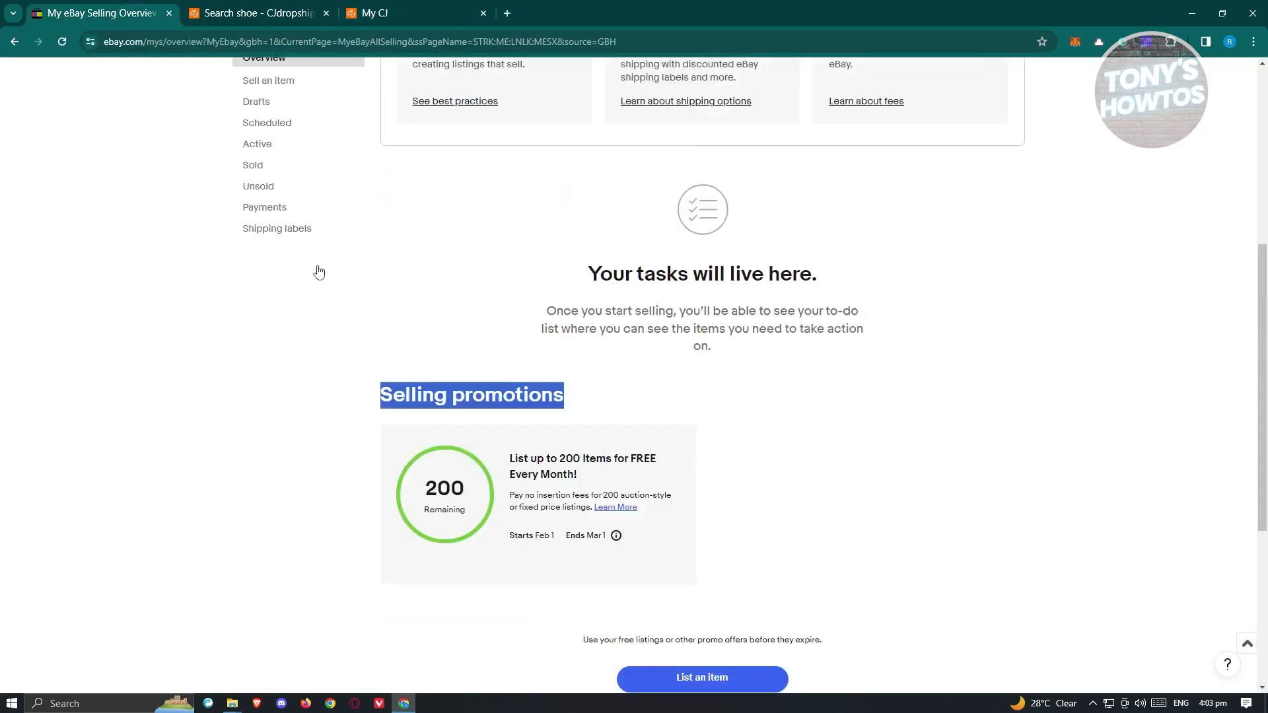
click(485, 69)
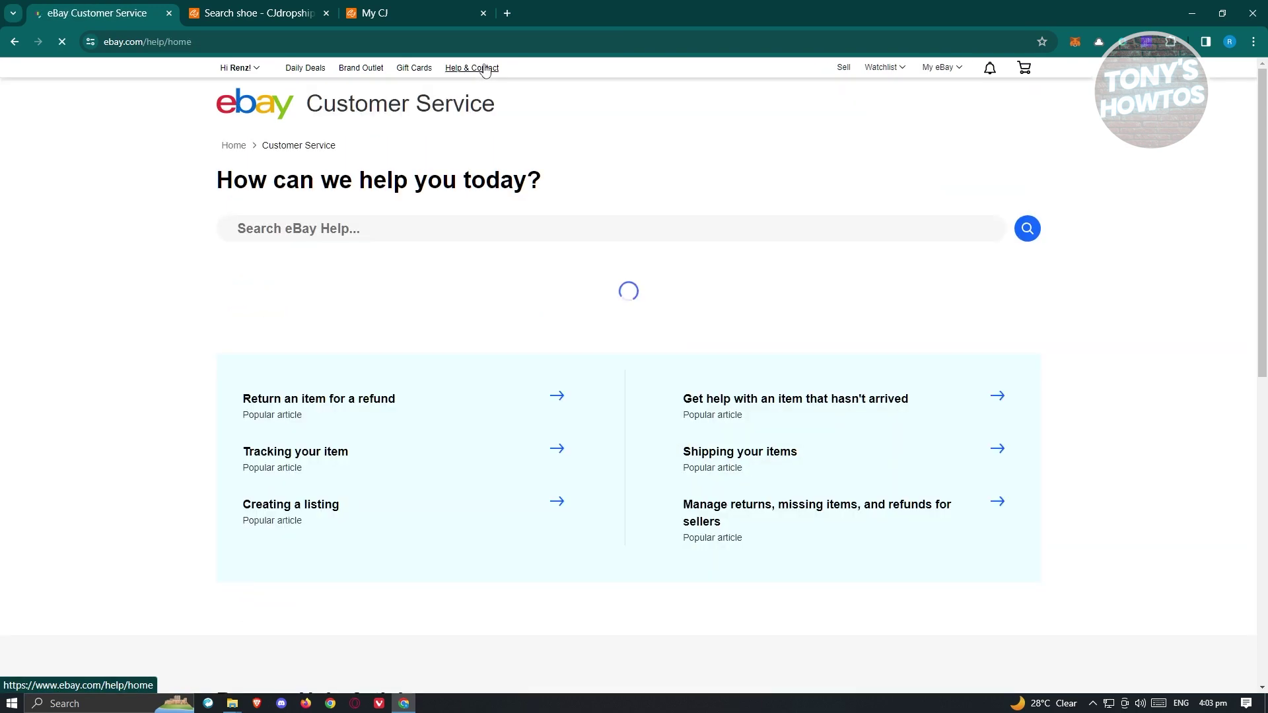
Reach Contact us via the Account topic and start the automated assistant chat.
scroll(124, 347, down, 5)
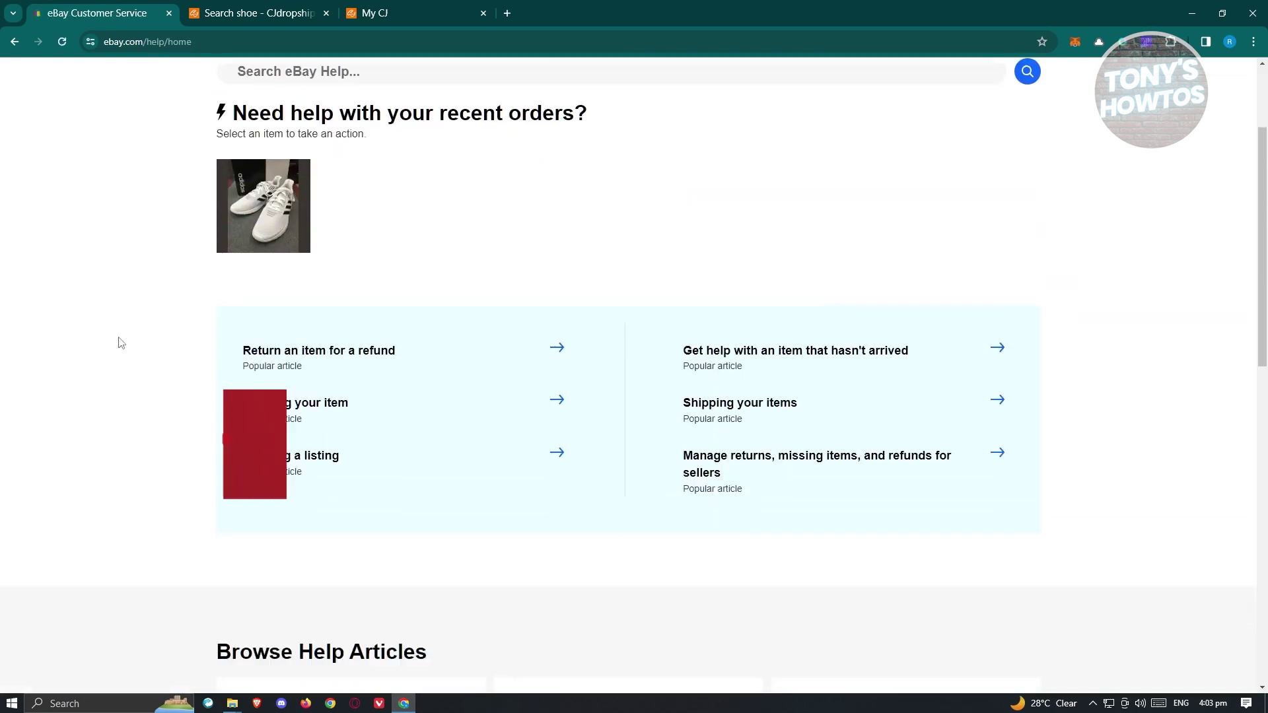
scroll(126, 339, down, 10)
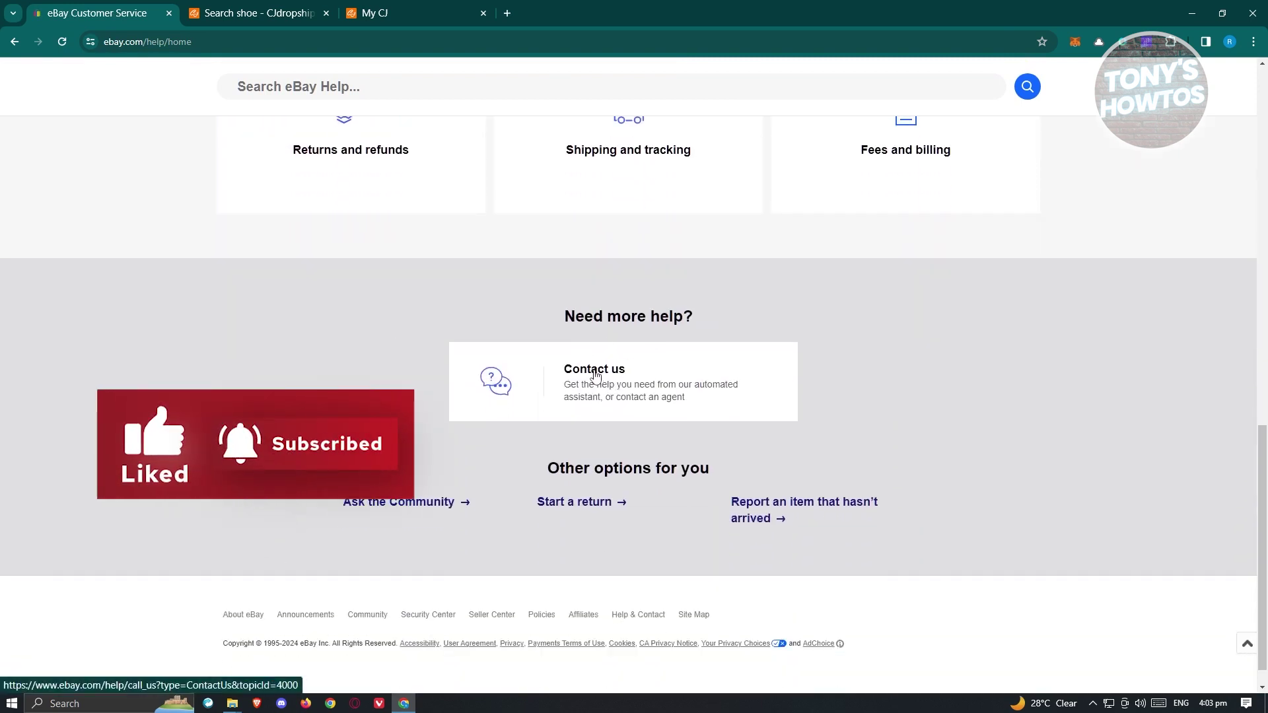
click(595, 375)
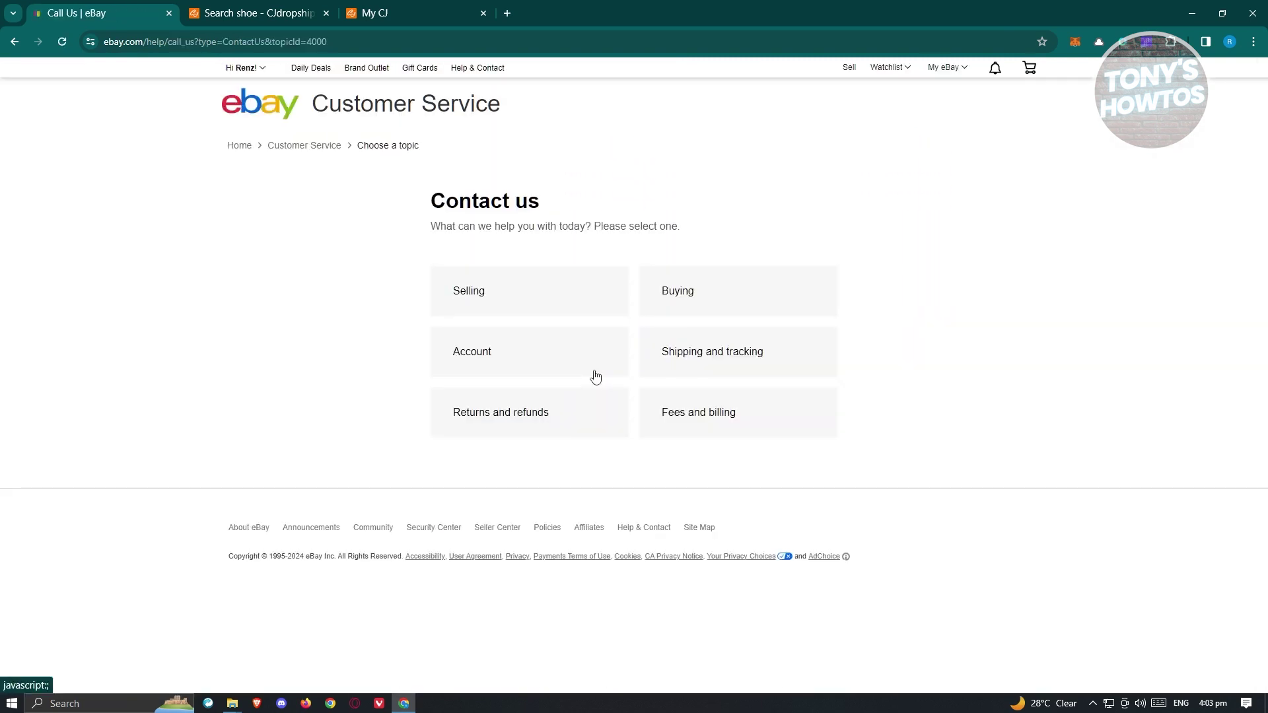
click(503, 340)
click(756, 344)
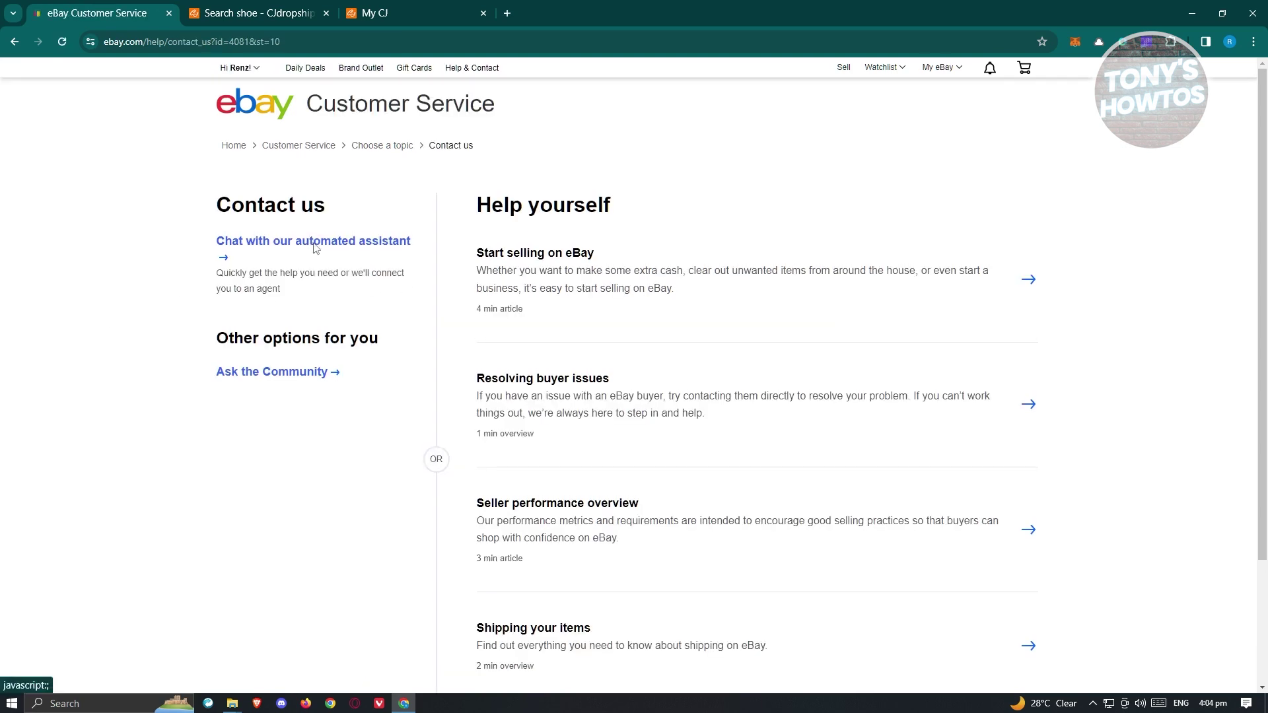
click(315, 246)
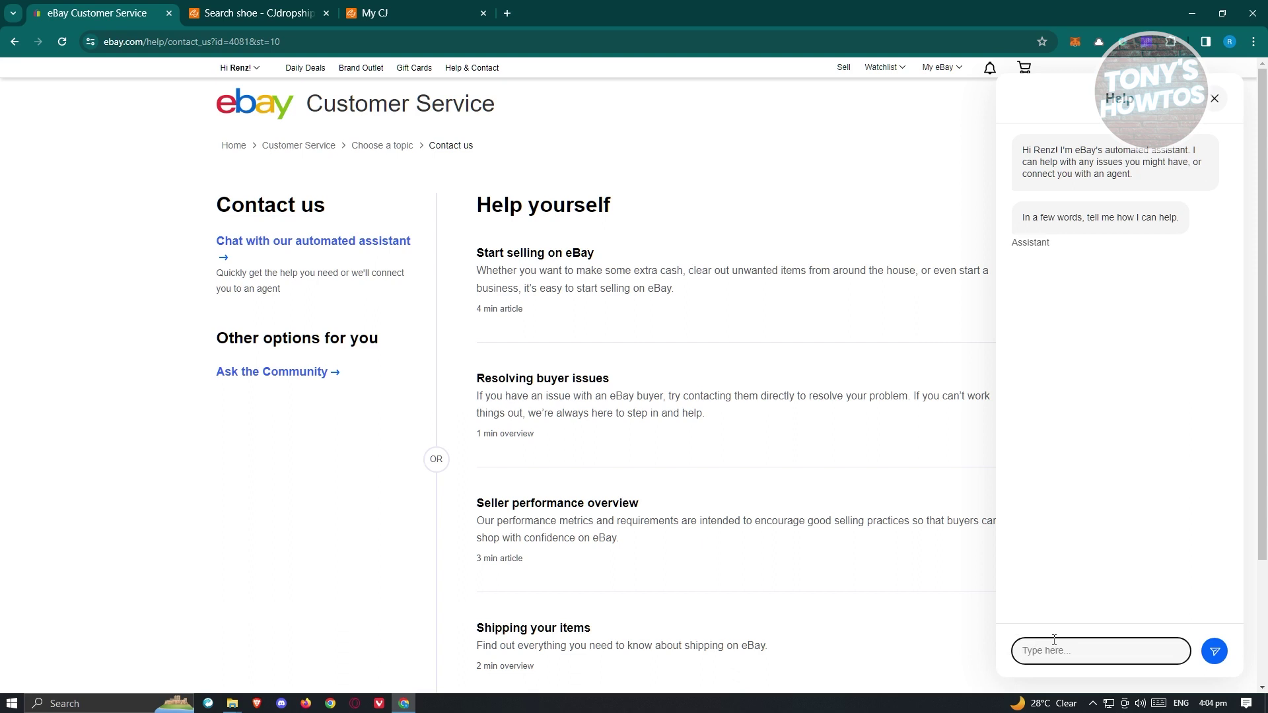
Check the CJ shoe search results and listing editor tabs, then return to eBay's automated assistant chat.
click(206, 6)
key(ctrl+shift+Tab)
click(261, 14)
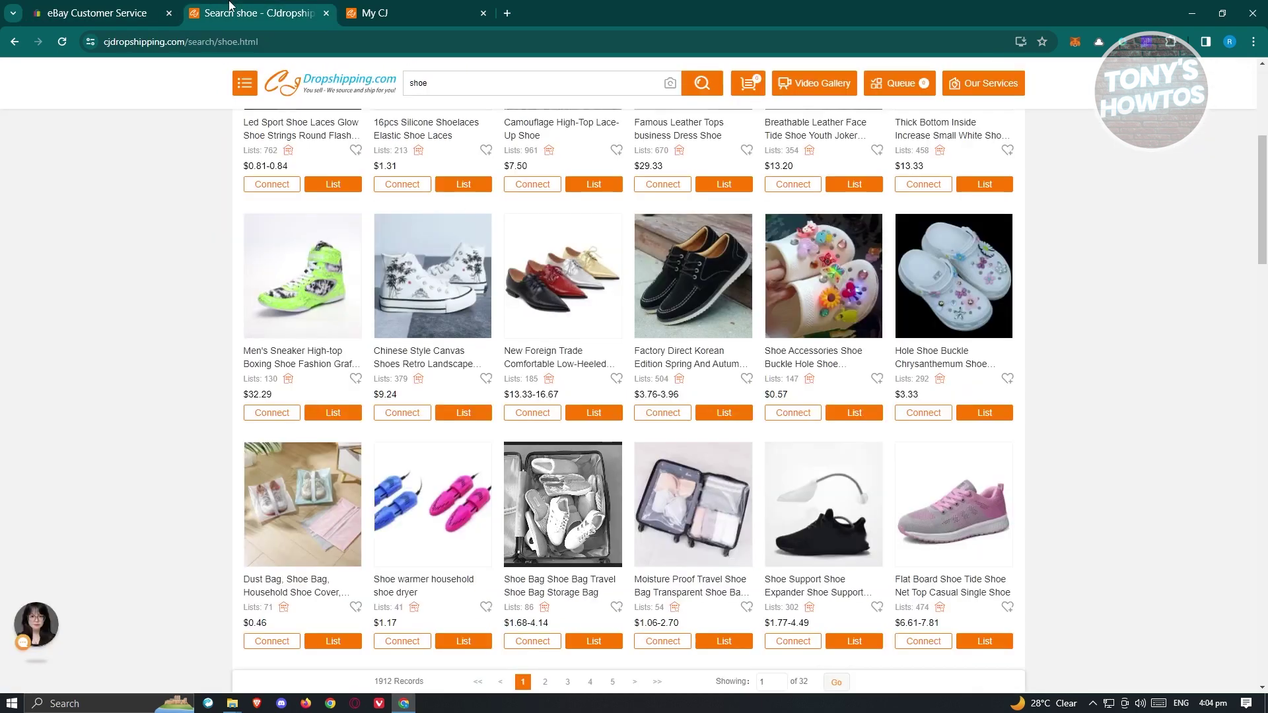
click(399, 5)
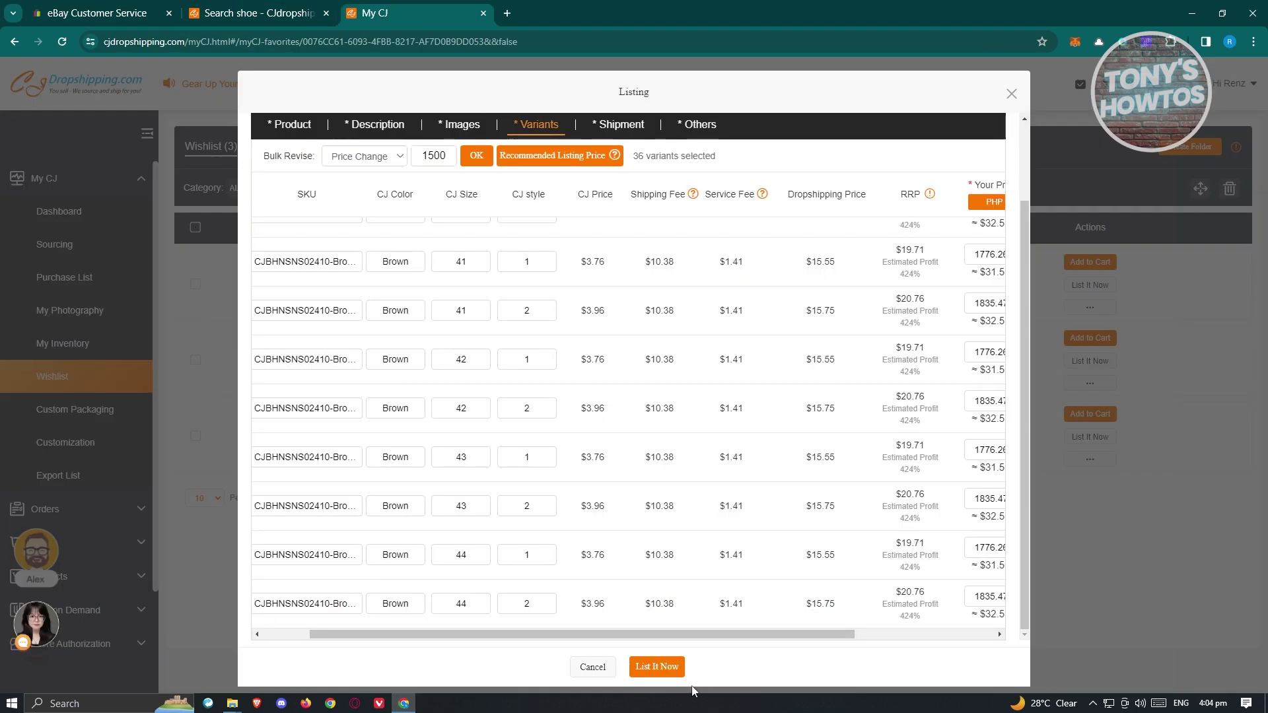
click(111, 10)
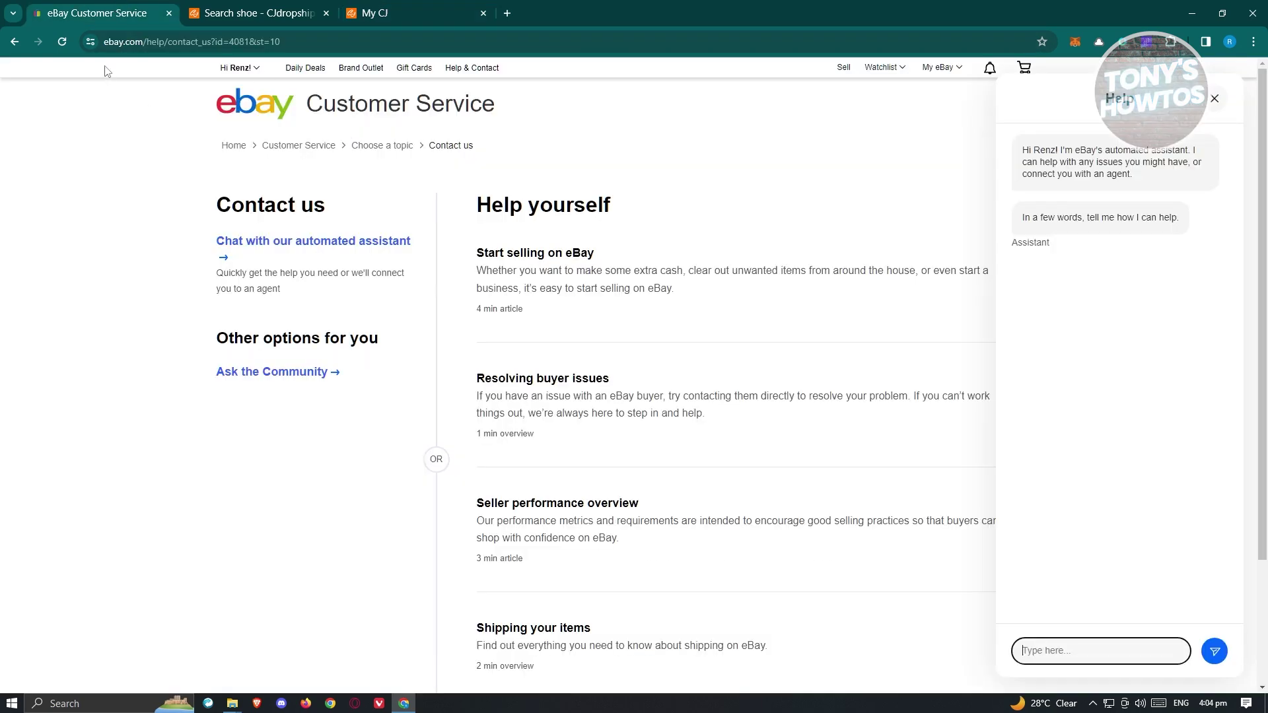